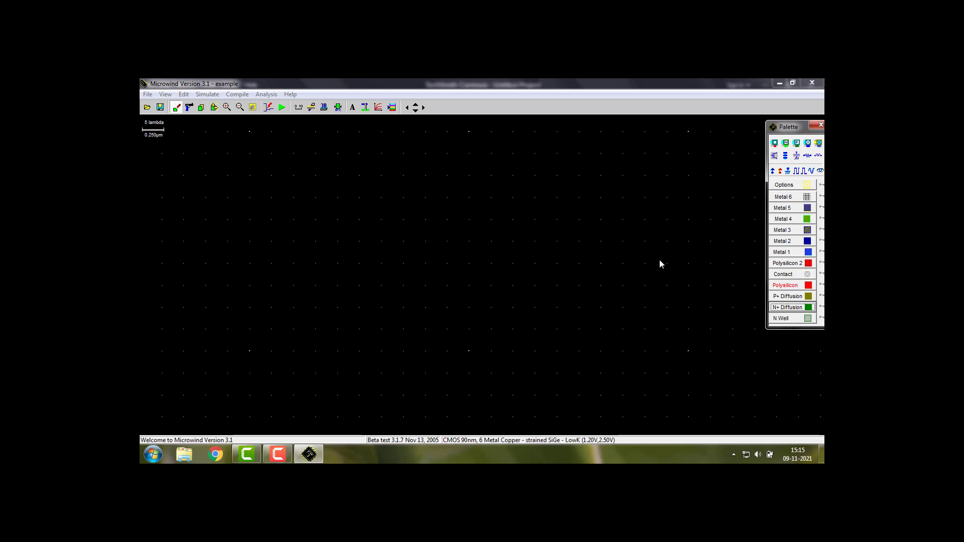
pyautogui.click(277, 454)
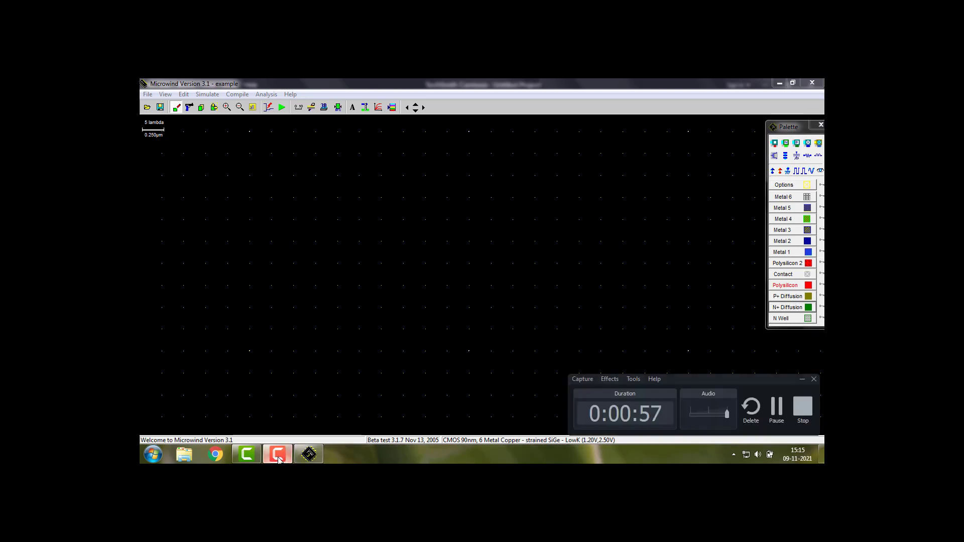
pyautogui.click(278, 455)
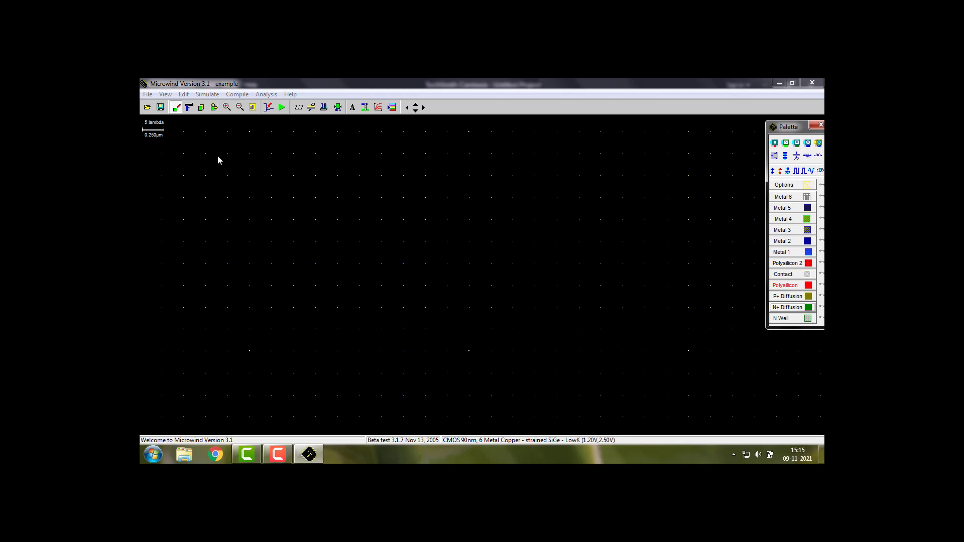
# Select the 90 nm foundry technology by loading cmos90n.rul from the Microwind rules folder
pyautogui.click(146, 96)
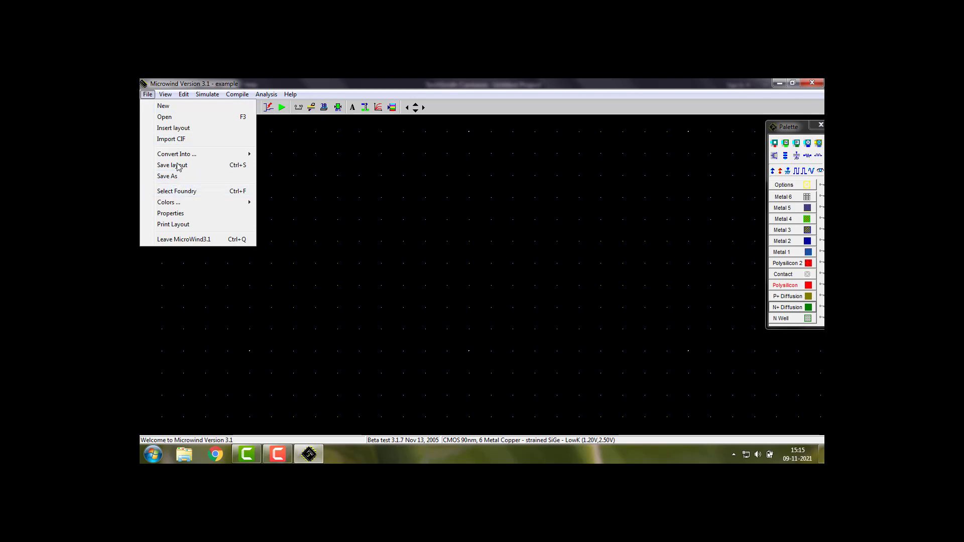
pyautogui.click(186, 193)
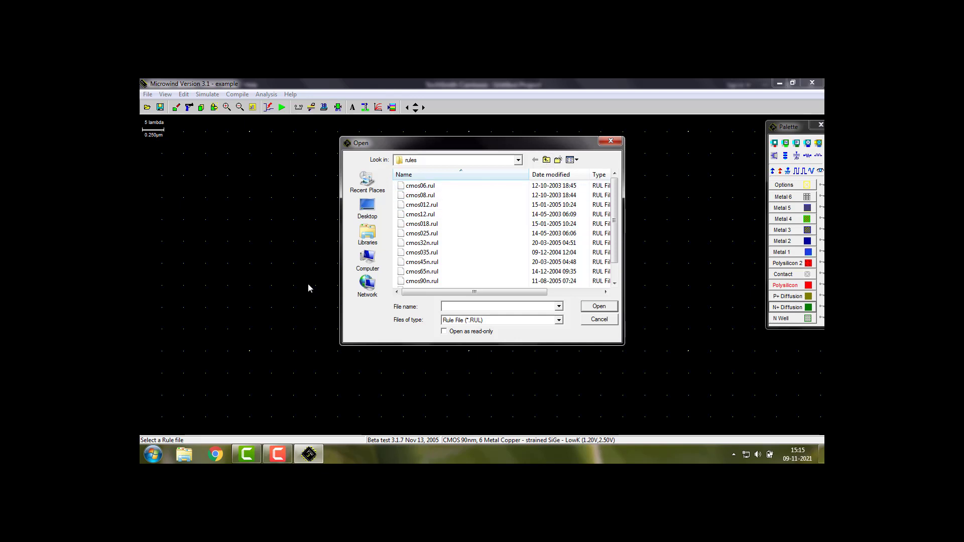
pyautogui.click(517, 160)
pyautogui.click(517, 161)
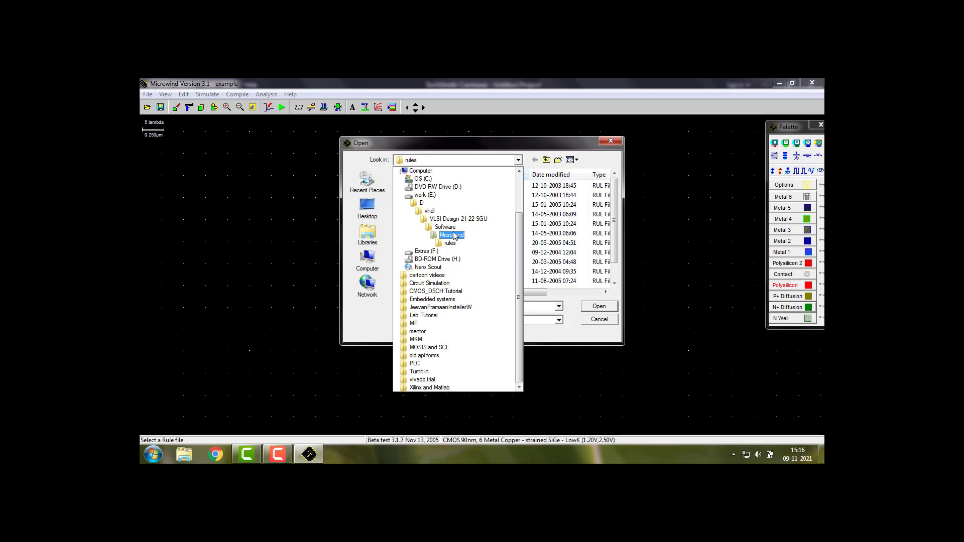
pyautogui.click(451, 229)
pyautogui.doubleClick(430, 197)
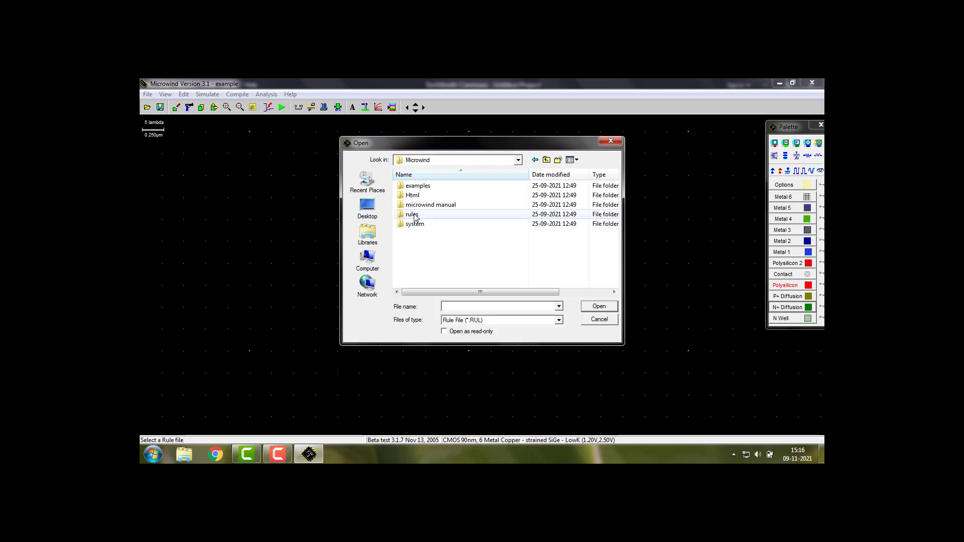
pyautogui.doubleClick(414, 217)
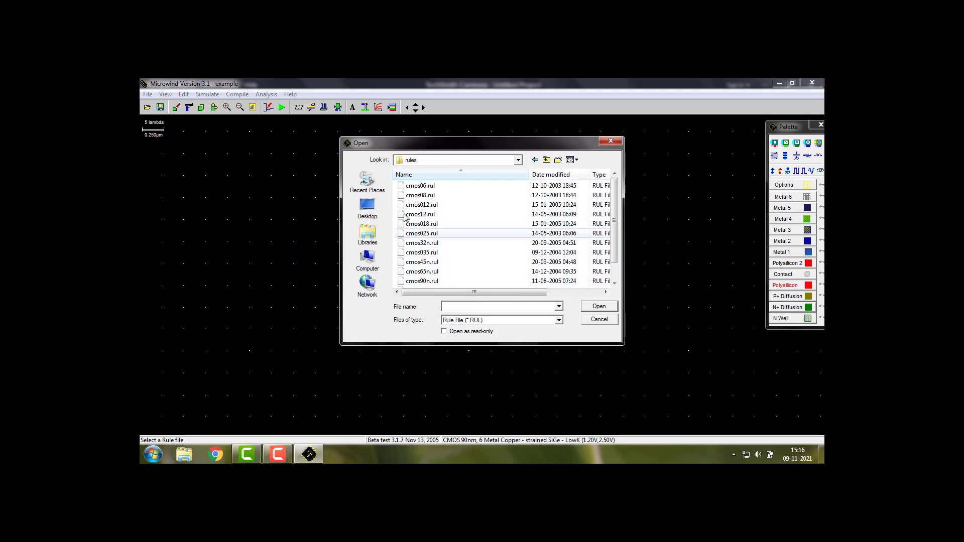
pyautogui.scroll(-1, 444, 271)
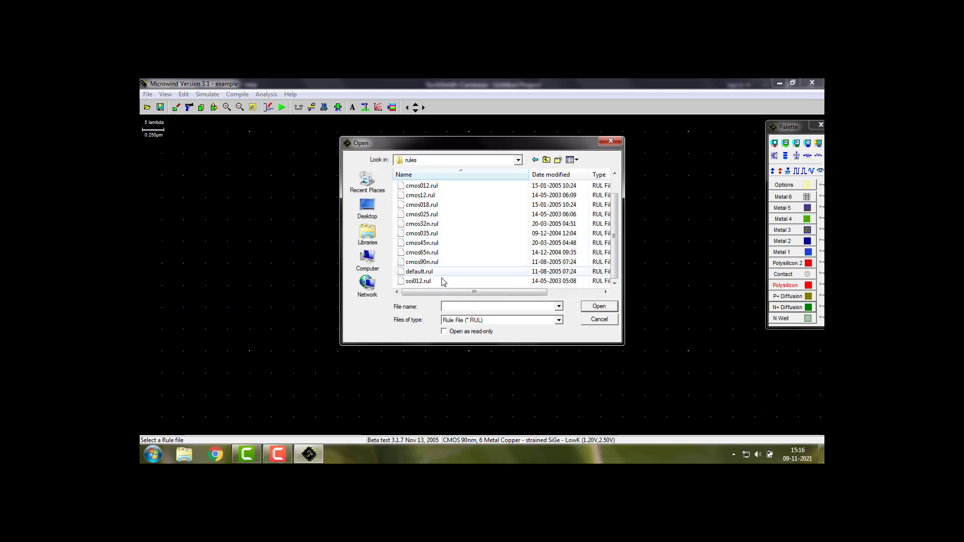
pyautogui.click(426, 263)
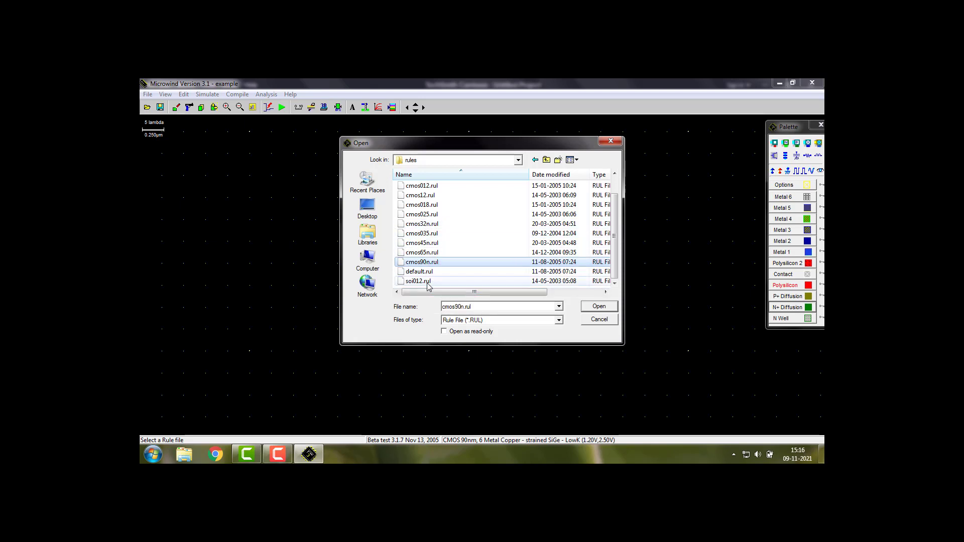
pyautogui.click(600, 306)
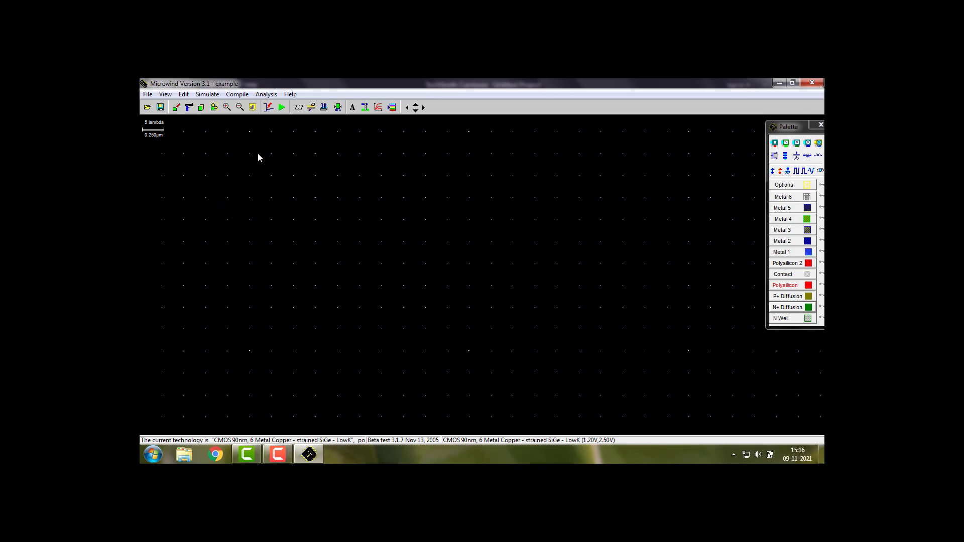
# Review the design rules for the minimum widths of the metal, poly, diffusion and n-well layers
pyautogui.click(292, 94)
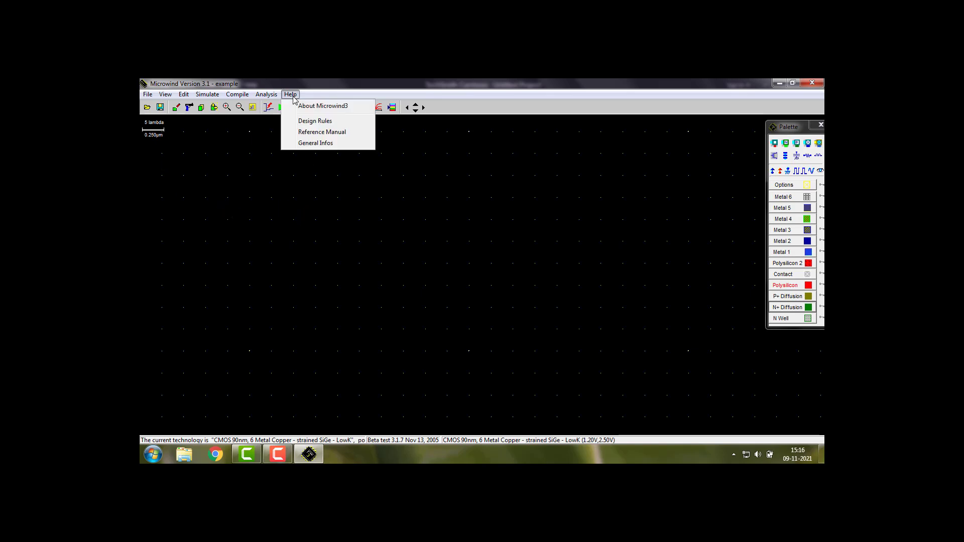
pyautogui.click(311, 122)
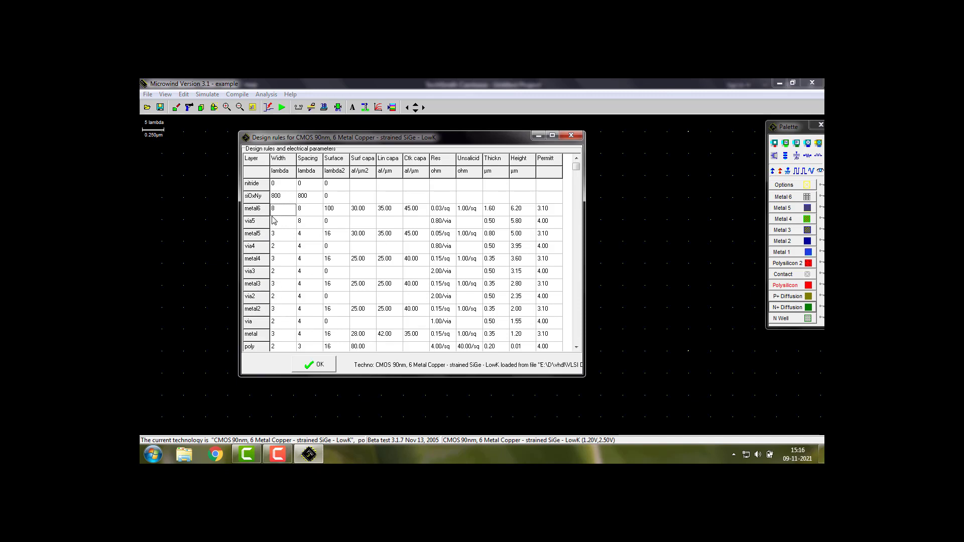
pyautogui.click(275, 337)
pyautogui.click(576, 347)
pyautogui.click(576, 347)
pyautogui.click(576, 347)
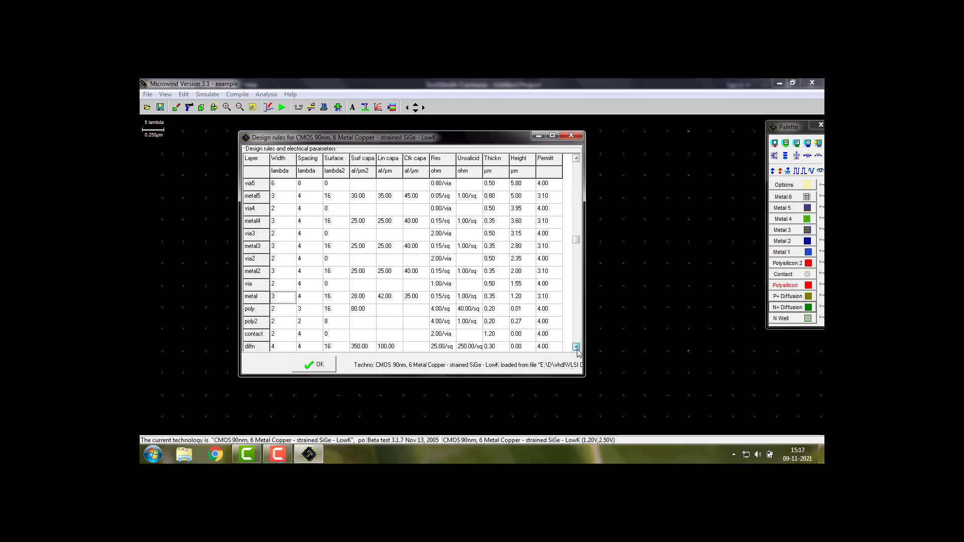
pyautogui.click(284, 311)
pyautogui.click(576, 347)
pyautogui.click(576, 347)
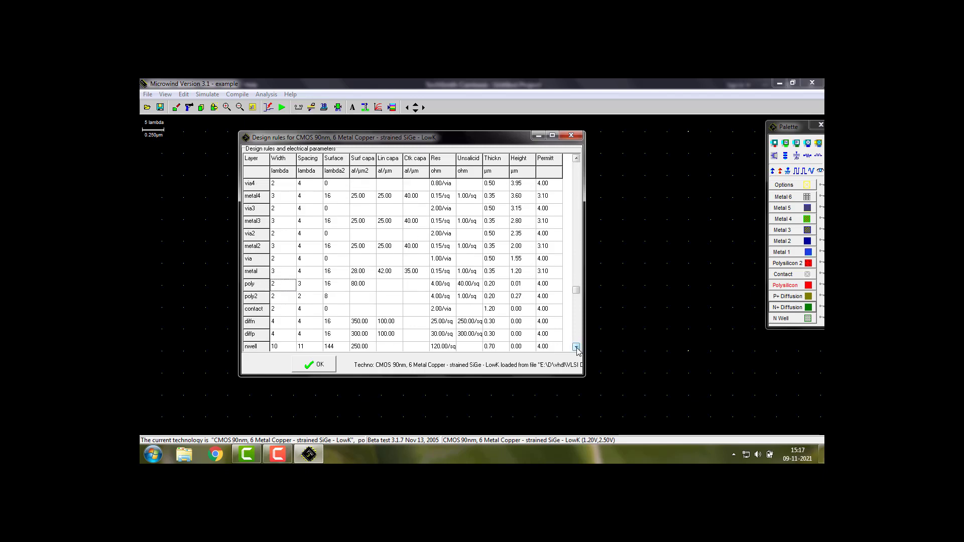
pyautogui.click(283, 325)
pyautogui.click(281, 335)
pyautogui.click(577, 347)
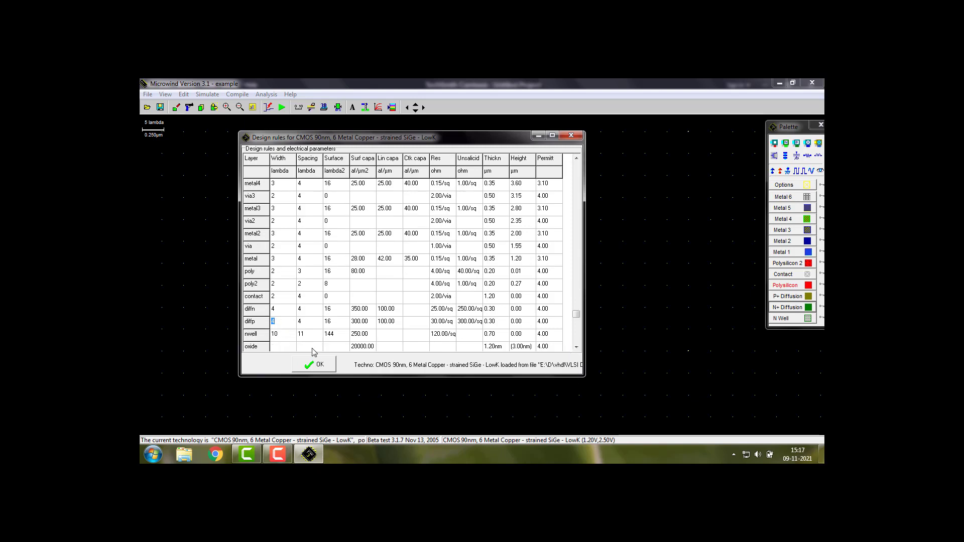
pyautogui.click(279, 336)
pyautogui.click(572, 136)
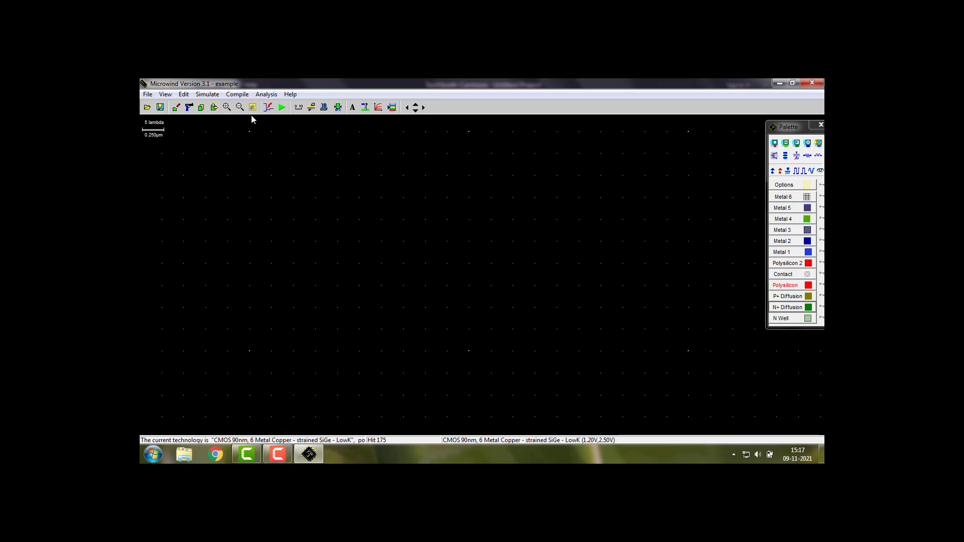
# Draw a P+ diffusion box of 10 x 3 lambda on the empty layout with the grid at 1 lambda scale
pyautogui.click(240, 108)
pyautogui.click(240, 108)
pyautogui.click(243, 109)
pyautogui.click(227, 108)
pyautogui.click(227, 108)
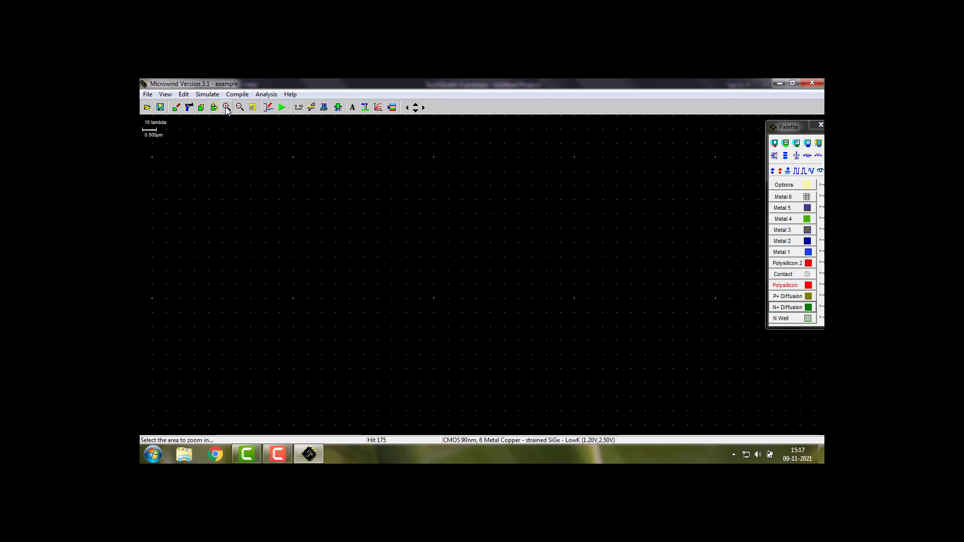
pyautogui.click(224, 135)
pyautogui.click(226, 108)
pyautogui.click(216, 134)
pyautogui.click(226, 108)
pyautogui.click(216, 129)
pyautogui.click(227, 107)
pyautogui.click(790, 298)
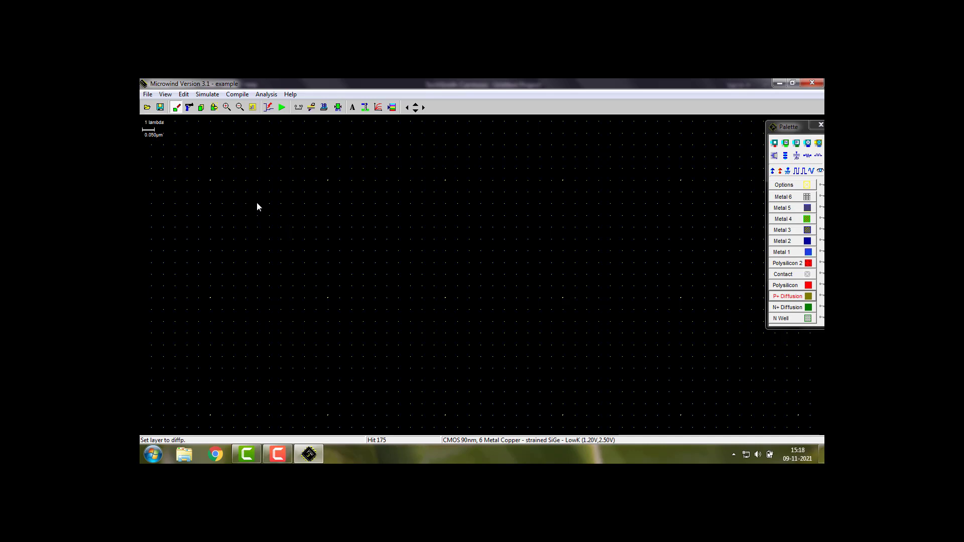
pyautogui.moveTo(257, 203); pyautogui.dragTo(261, 221)
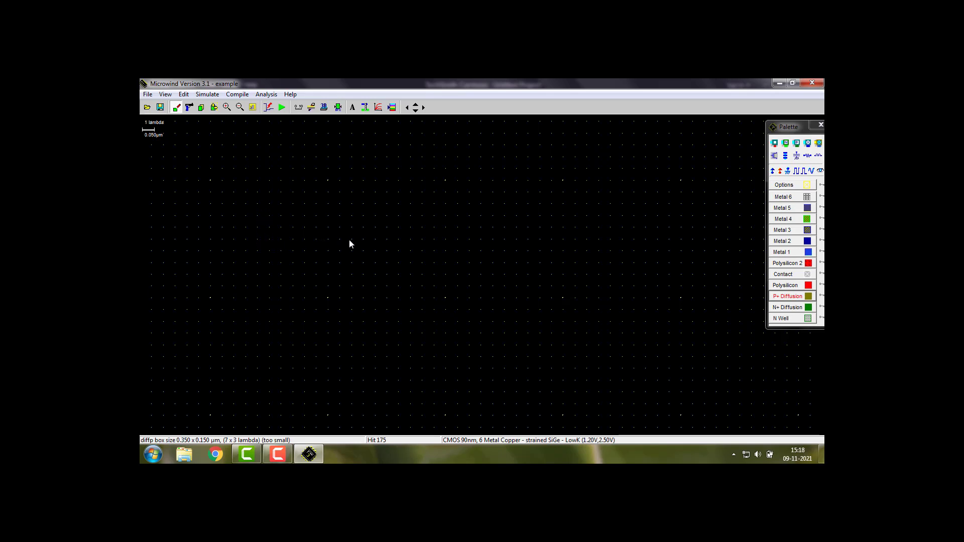
pyautogui.moveTo(349, 240); pyautogui.dragTo(375, 239)
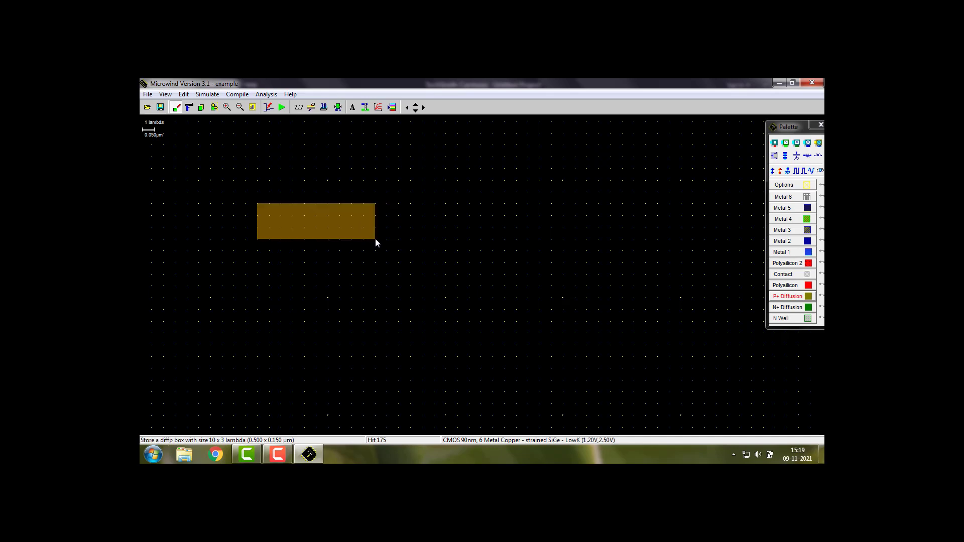
# Look up the minimum width of P+ diffusion in the design rules
pyautogui.click(291, 95)
pyautogui.click(319, 121)
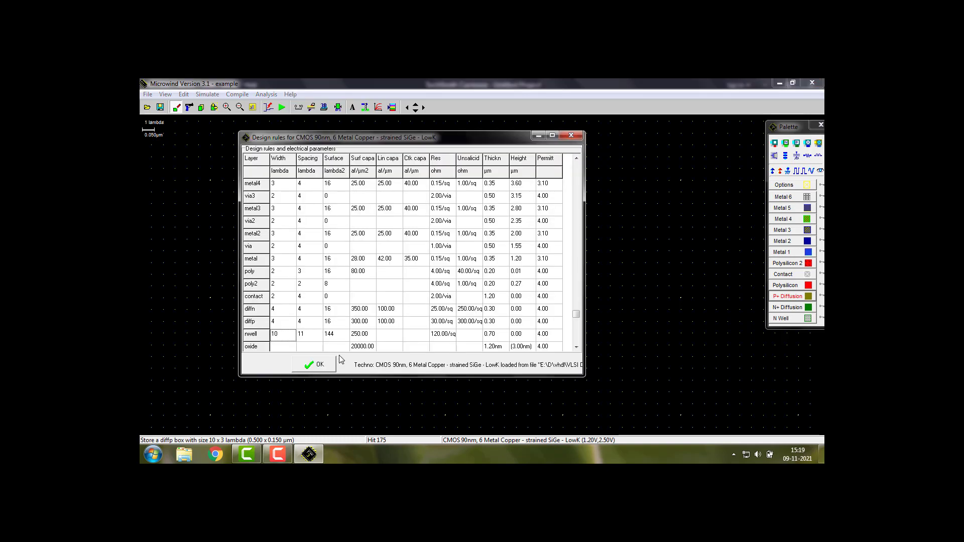
pyautogui.click(279, 322)
pyautogui.click(571, 135)
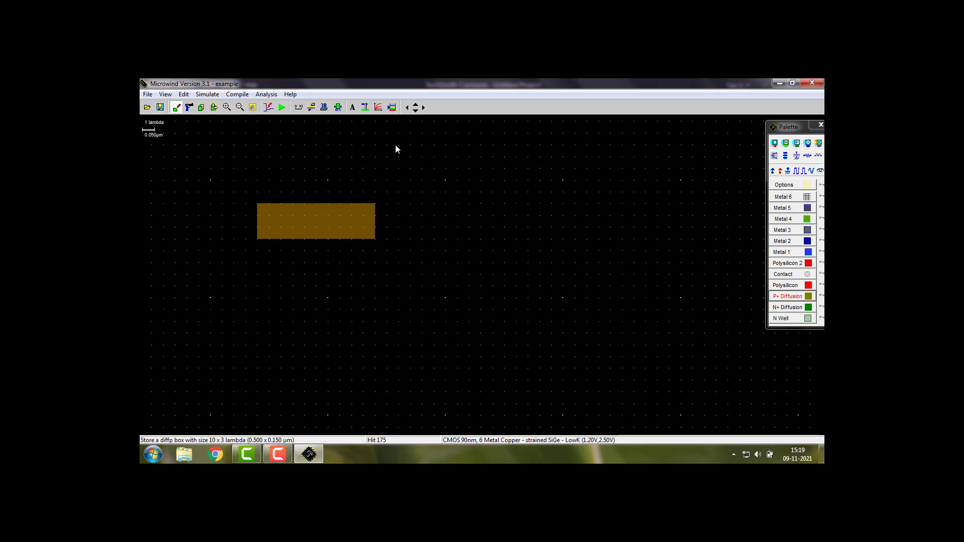
# Run the design rule check, stretch the P+ diffusion box to 10 x 4 lambda, and check it again
pyautogui.click(339, 108)
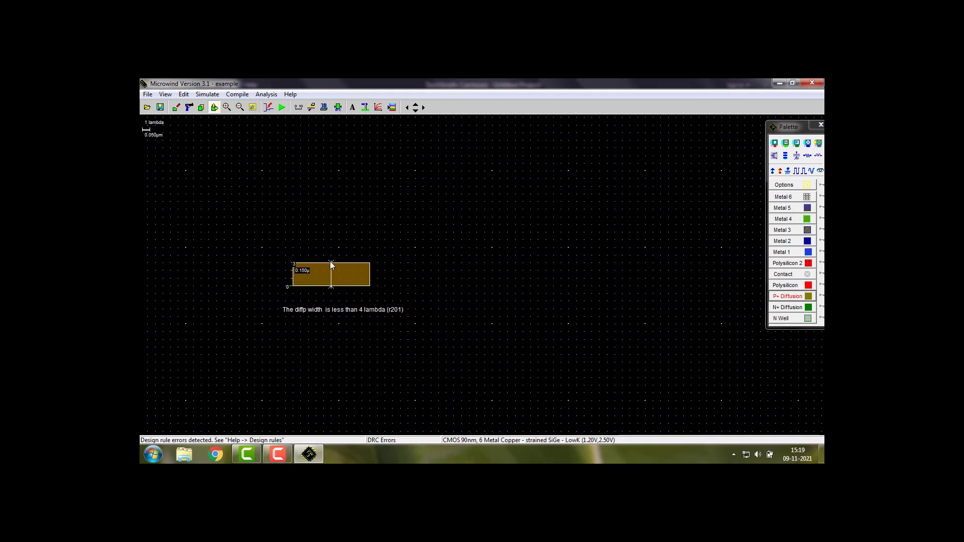
pyautogui.moveTo(330, 262); pyautogui.dragTo(330, 256)
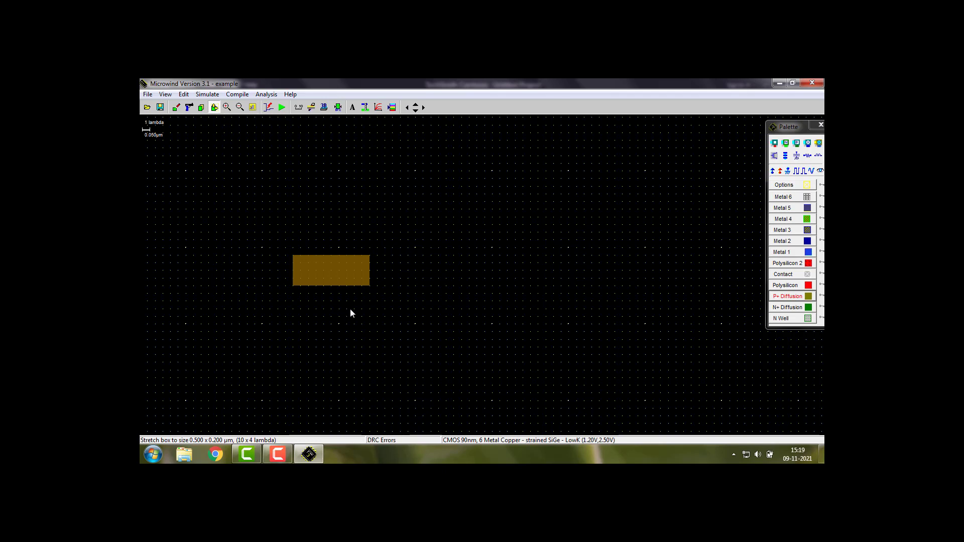
pyautogui.click(338, 107)
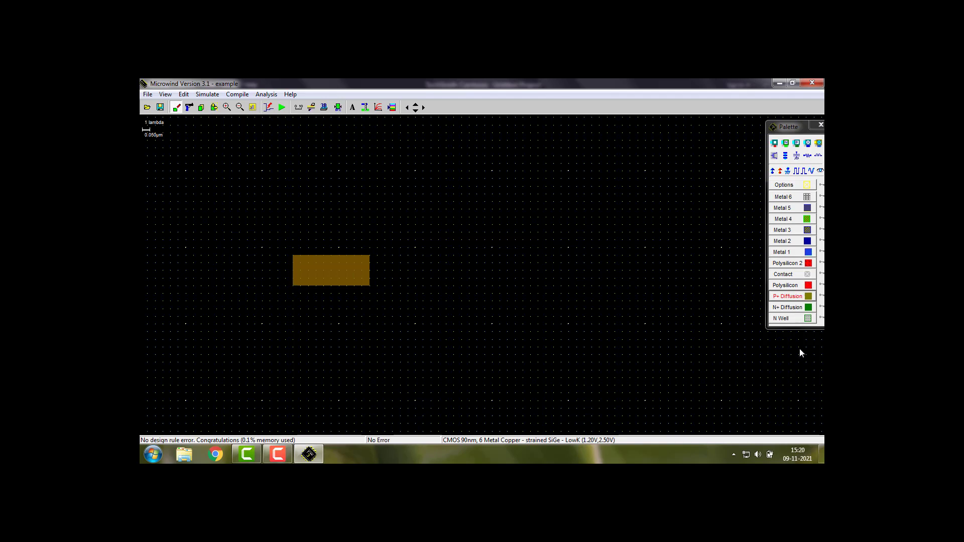
# Draw an N well box of 22 x 16 lambda around the P+ diffusion and run the design rule check
pyautogui.click(799, 319)
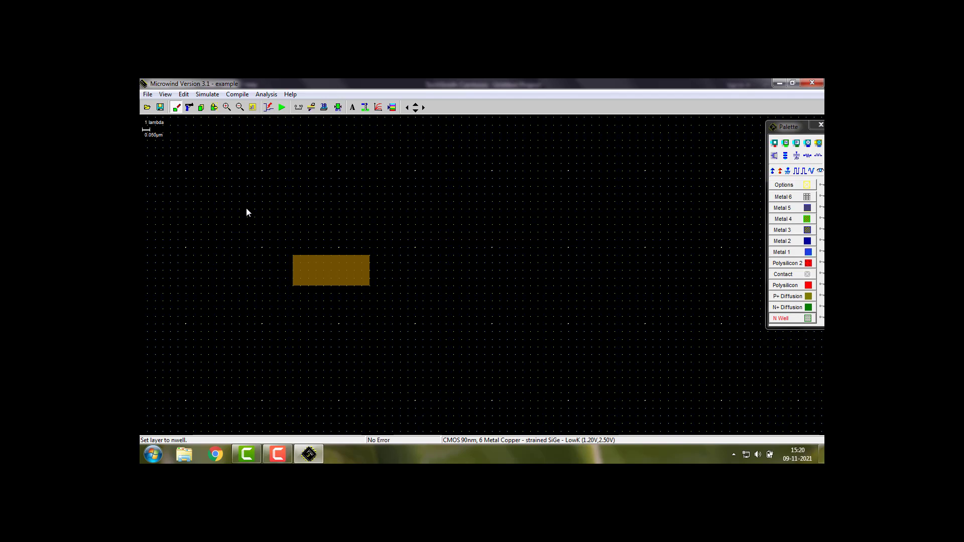
pyautogui.moveTo(247, 209); pyautogui.dragTo(415, 331)
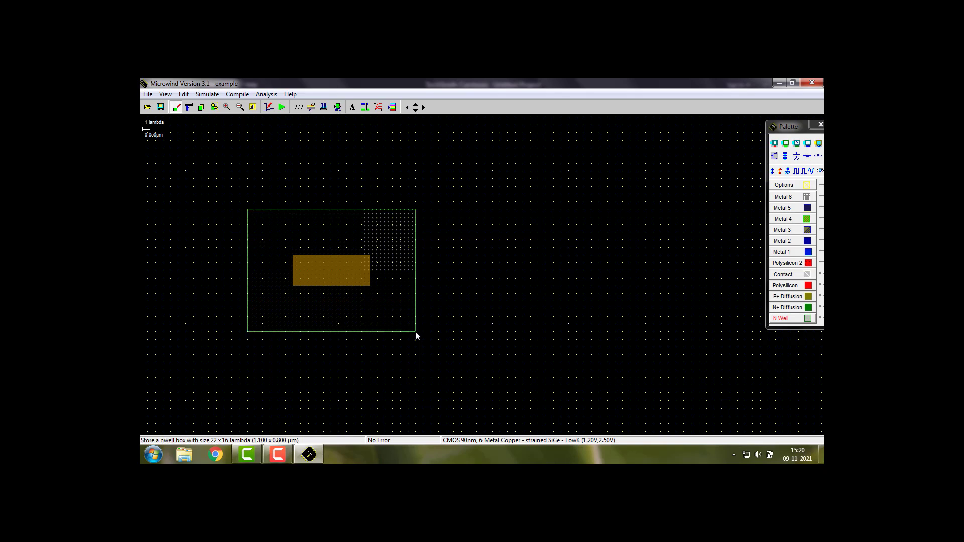
pyautogui.click(338, 107)
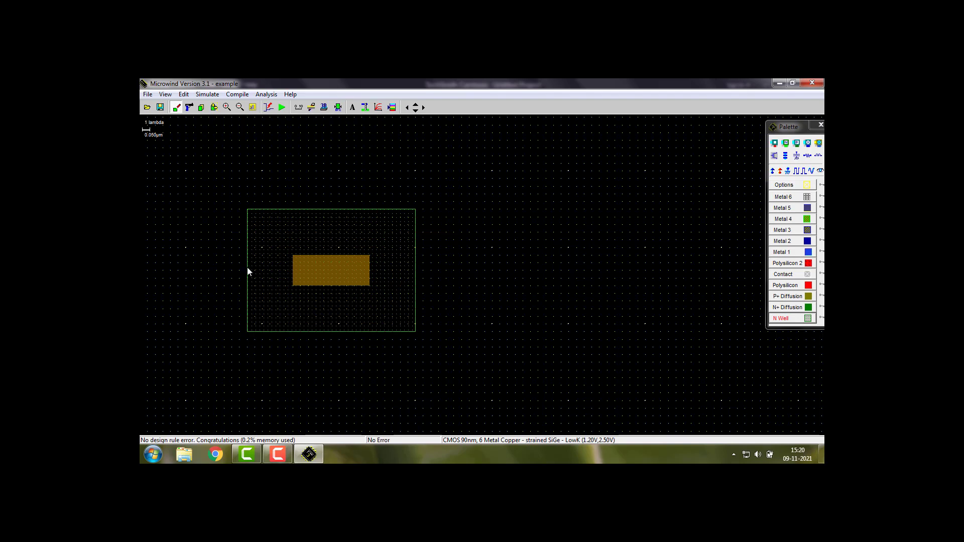
# Test the N well at 22 x 15 lambda with the design rule check, and restore it to 22 x 16 lambda
pyautogui.click(214, 107)
pyautogui.moveTo(329, 331); pyautogui.dragTo(330, 324)
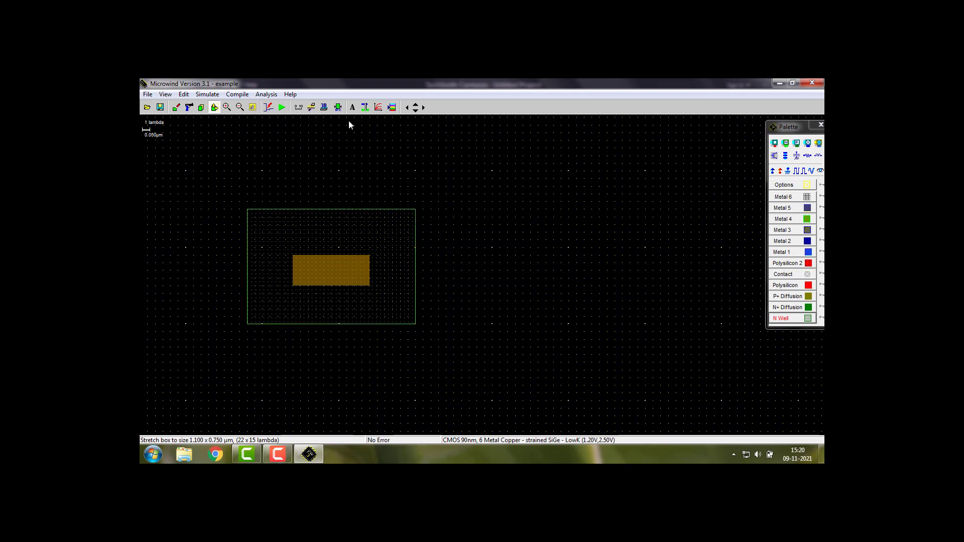
pyautogui.click(338, 107)
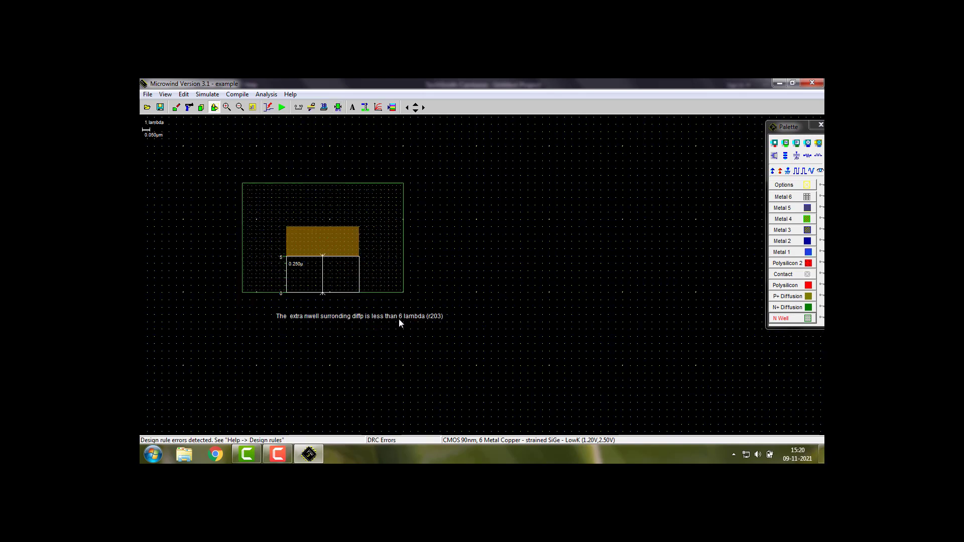
pyautogui.moveTo(370, 292); pyautogui.dragTo(373, 302)
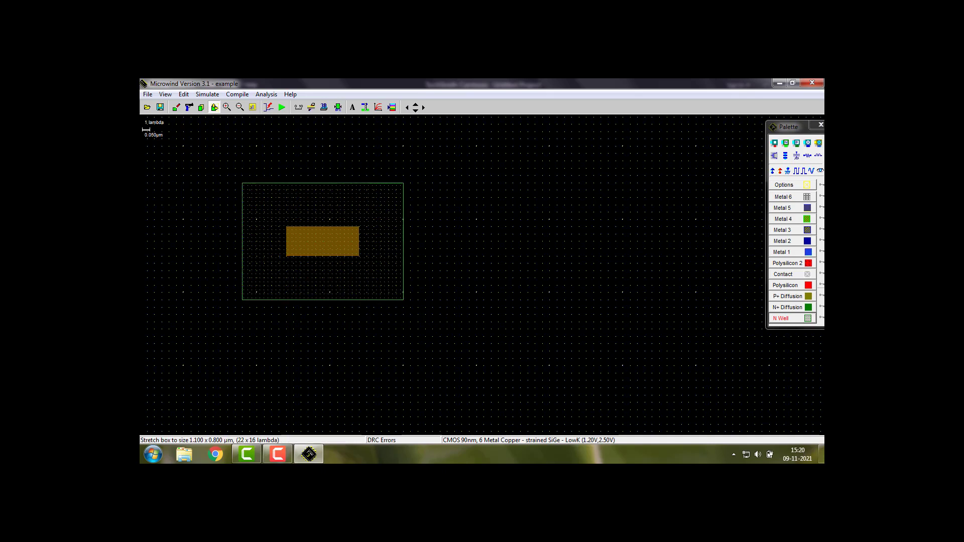
# Draw an N+ diffusion box below the N well, aligned with the P+ diffusion and equal in size, and run the design rule check
pyautogui.click(787, 307)
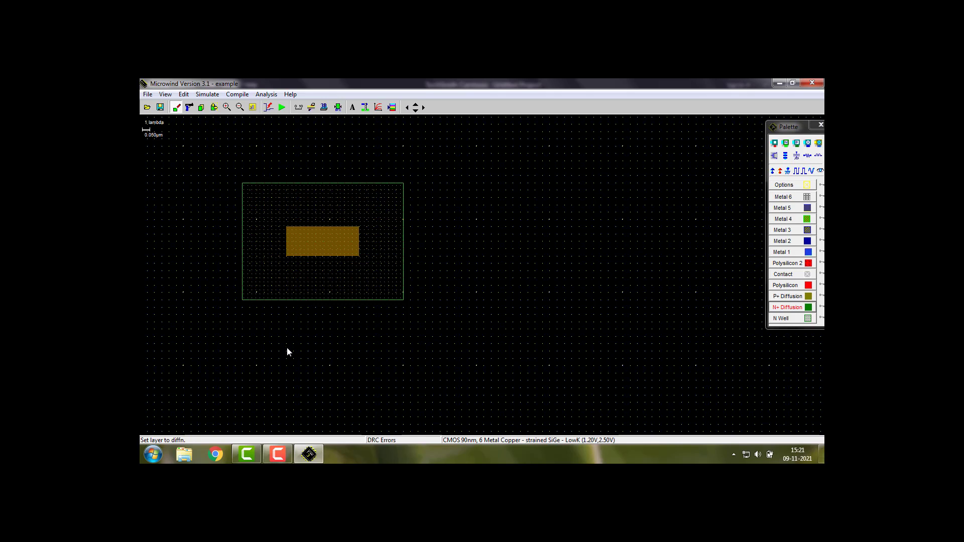
pyautogui.moveTo(287, 345); pyautogui.dragTo(360, 373)
pyautogui.click(339, 109)
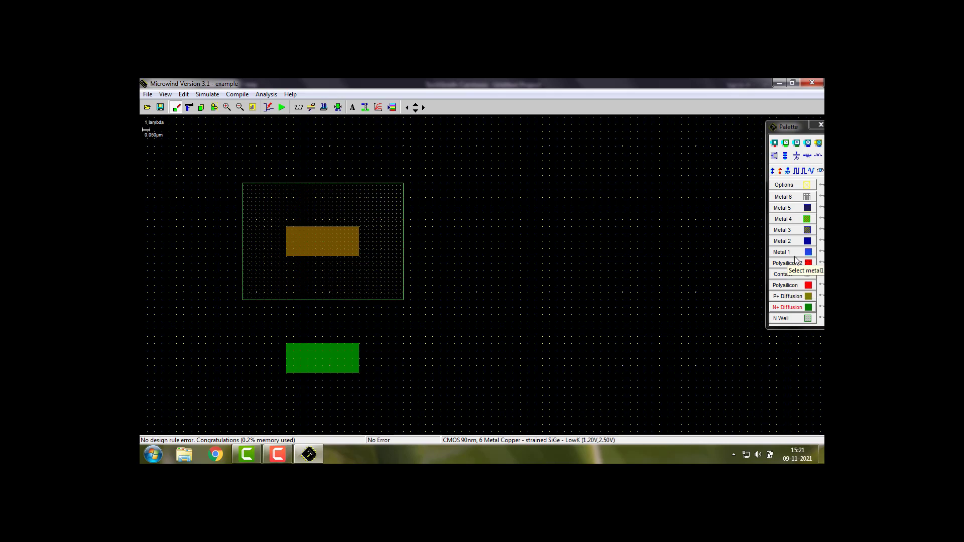
# Draw a vertical polysilicon strip of 3 x 24 lambda crossing both the P+ and N+ diffusion boxes
pyautogui.click(785, 285)
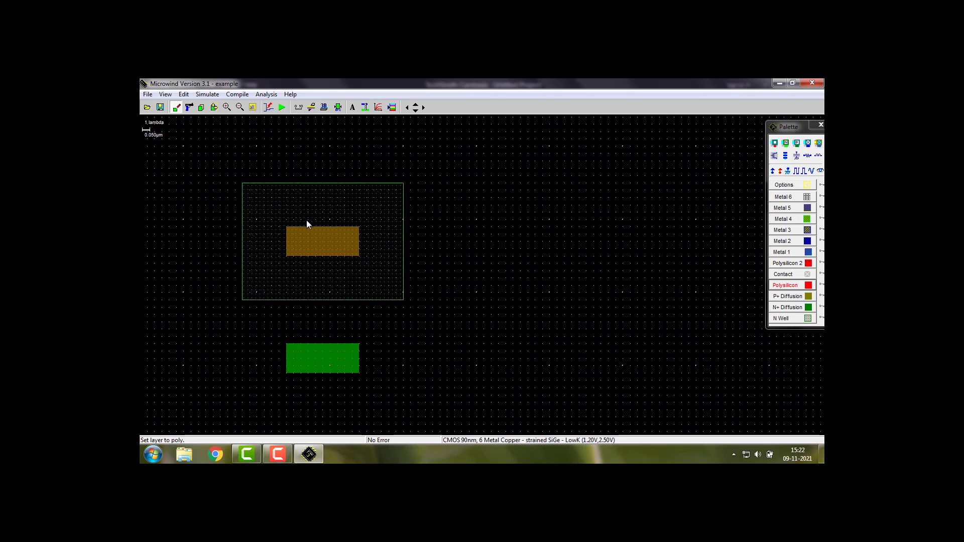
pyautogui.moveTo(308, 220); pyautogui.dragTo(332, 398)
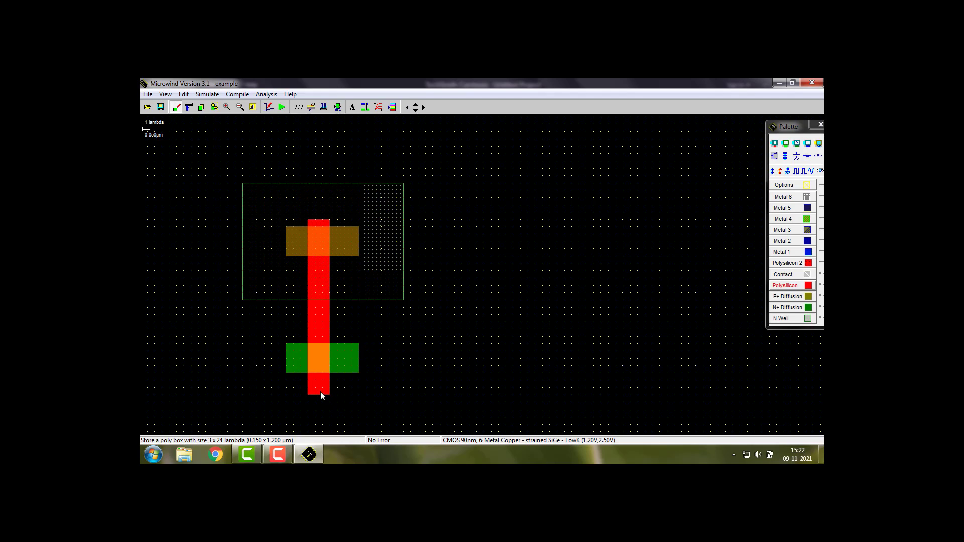
# Narrow the polysilicon strip to 2 x 24 lambda, check the design rules, then centre it across both diffusions and rerun the check
pyautogui.click(214, 107)
pyautogui.click(328, 393)
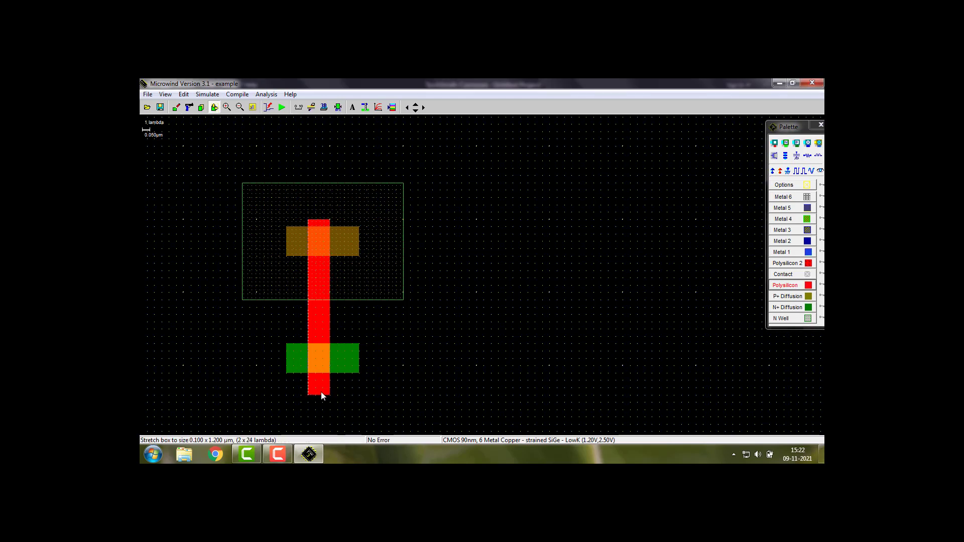
pyautogui.click(321, 392)
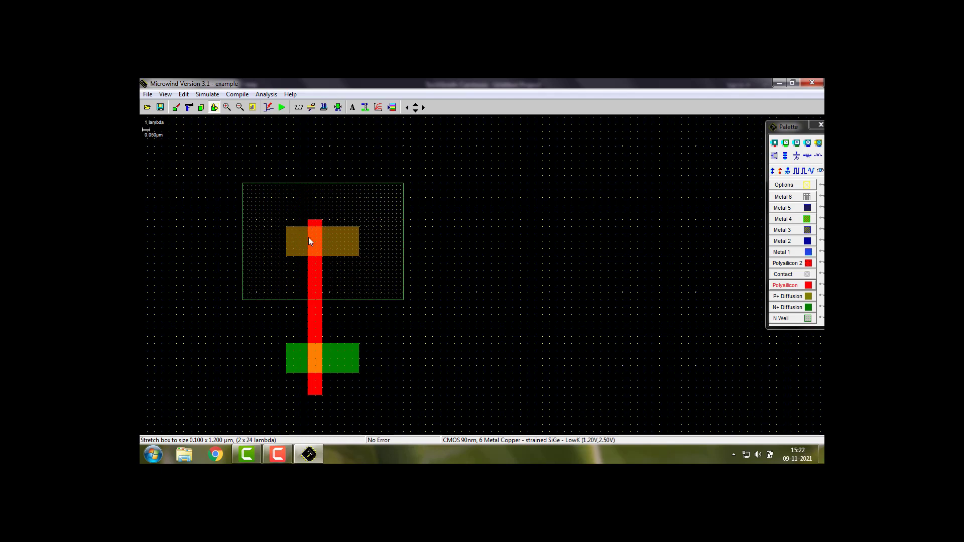
pyautogui.click(337, 109)
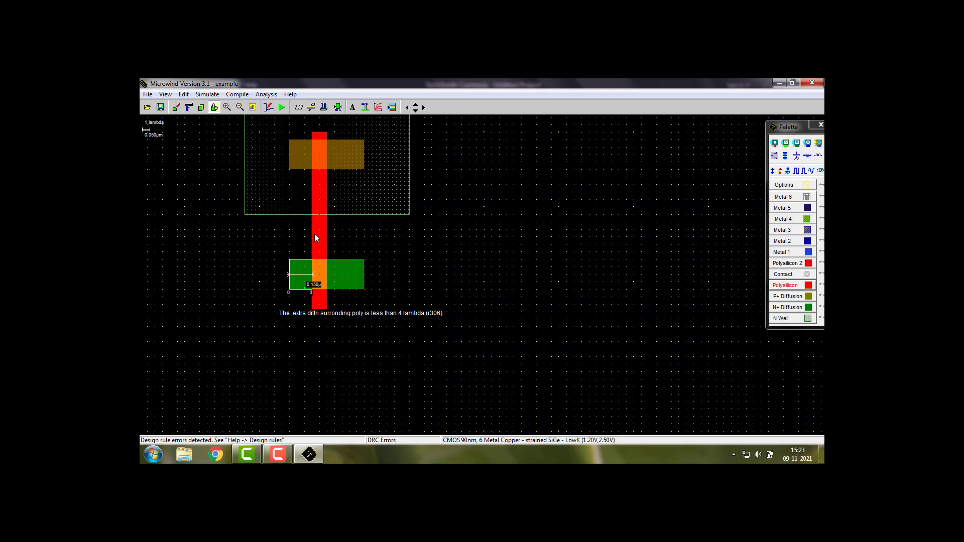
pyautogui.moveTo(312, 229); pyautogui.dragTo(344, 252)
pyautogui.click(338, 107)
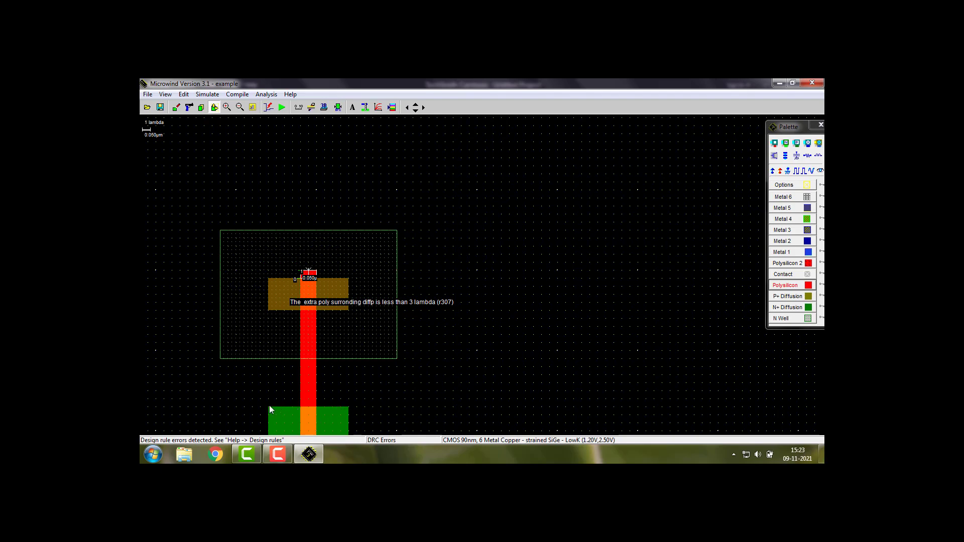
# Measure the diffusion extension beside the polysilicon strip and the N well's height with the ruler, and clear the measurements
pyautogui.click(299, 107)
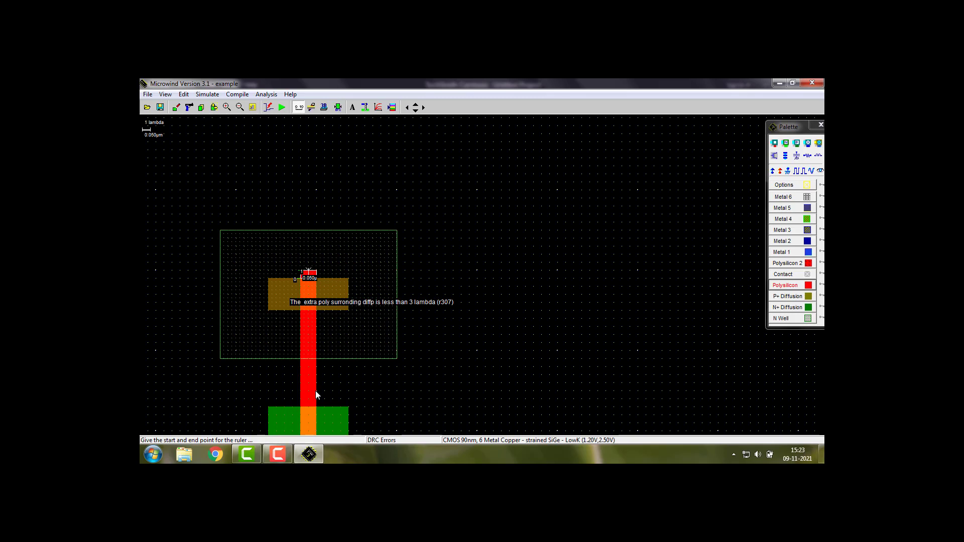
pyautogui.moveTo(317, 391); pyautogui.dragTo(348, 391)
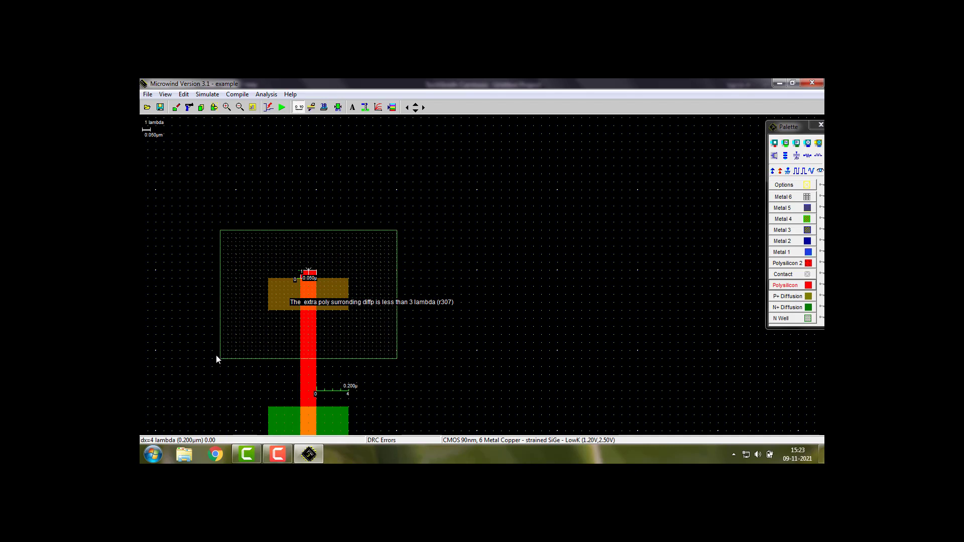
pyautogui.moveTo(209, 239); pyautogui.dragTo(205, 230)
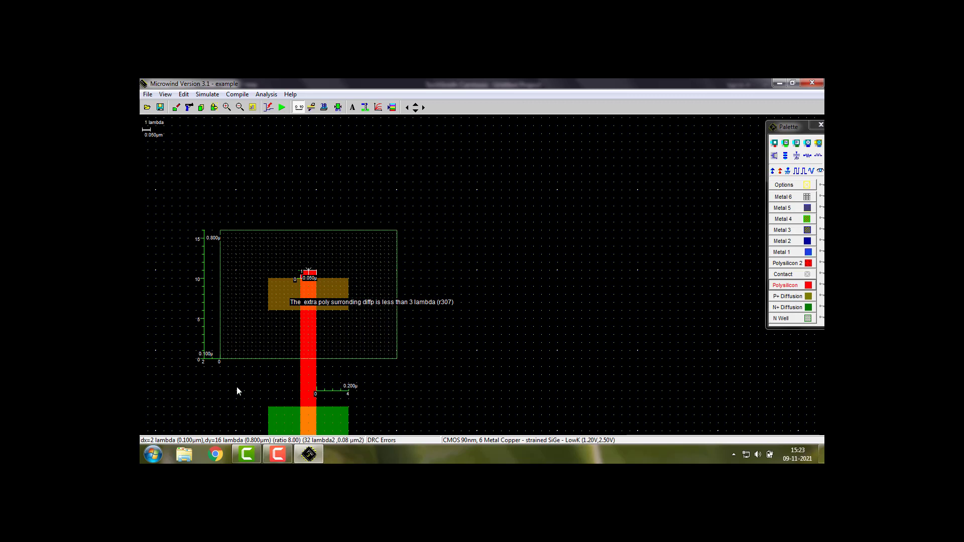
pyautogui.click(201, 249)
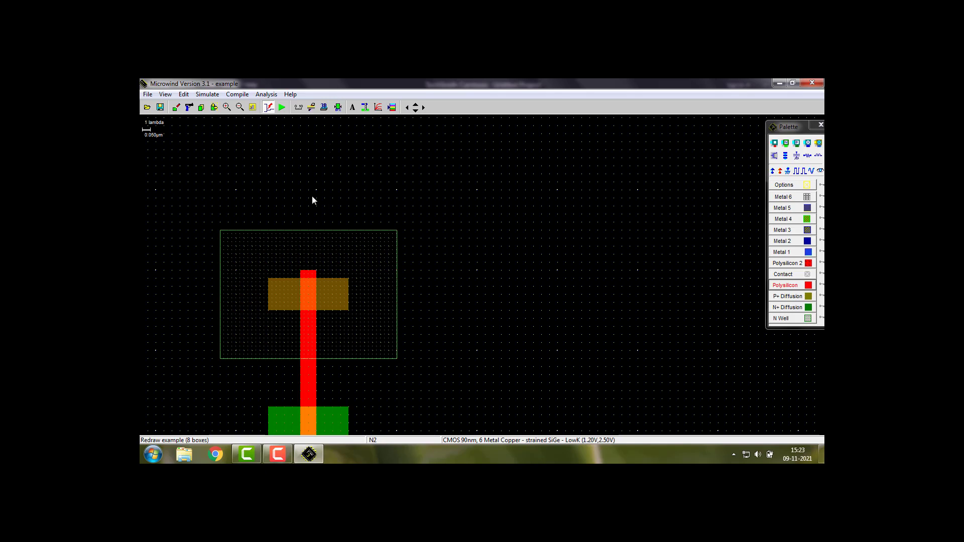
pyautogui.click(300, 106)
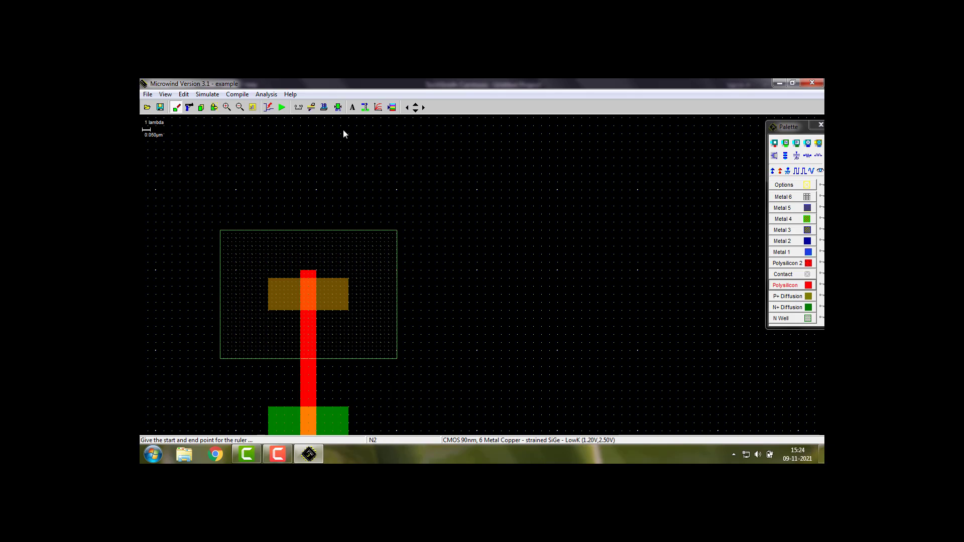
# Extend the polysilicon strip's upper end beyond the P+ diffusion to make it 2 x 26 lambda, and rerun the design rule check
pyautogui.click(339, 107)
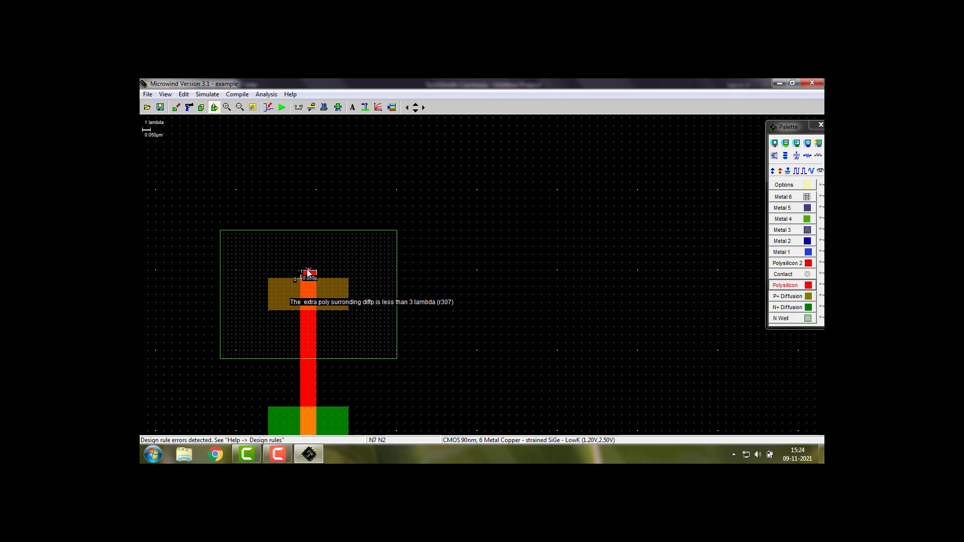
pyautogui.moveTo(310, 272); pyautogui.dragTo(309, 255)
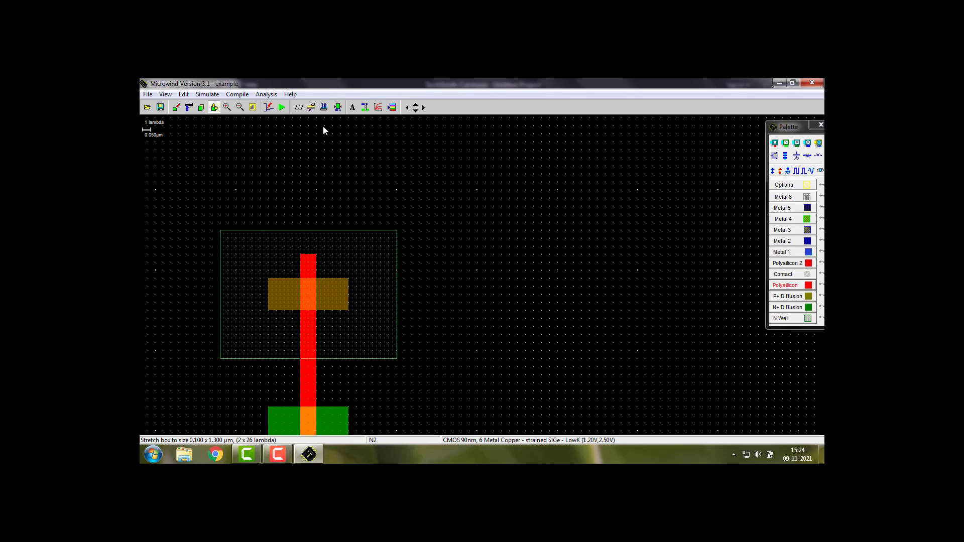
pyautogui.click(338, 107)
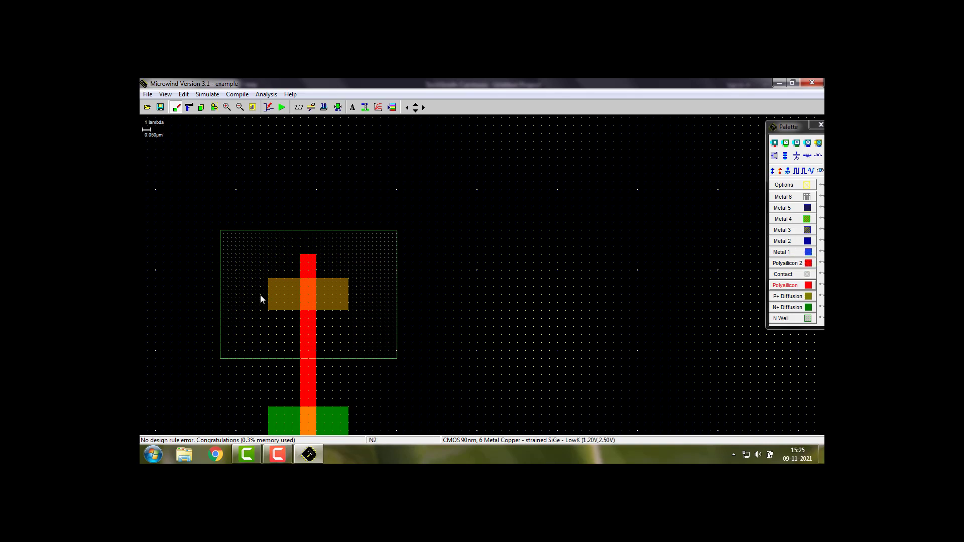
# Place Vdd supplies on the N well and the left end of the P+ diffusion, and Vss on the left end of the N+ diffusion
pyautogui.click(774, 172)
pyautogui.click(385, 242)
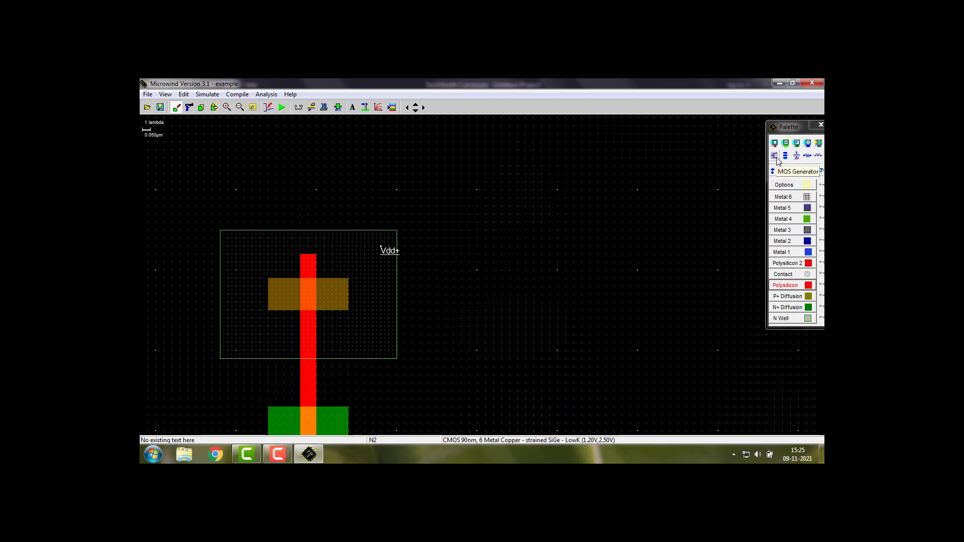
pyautogui.click(775, 172)
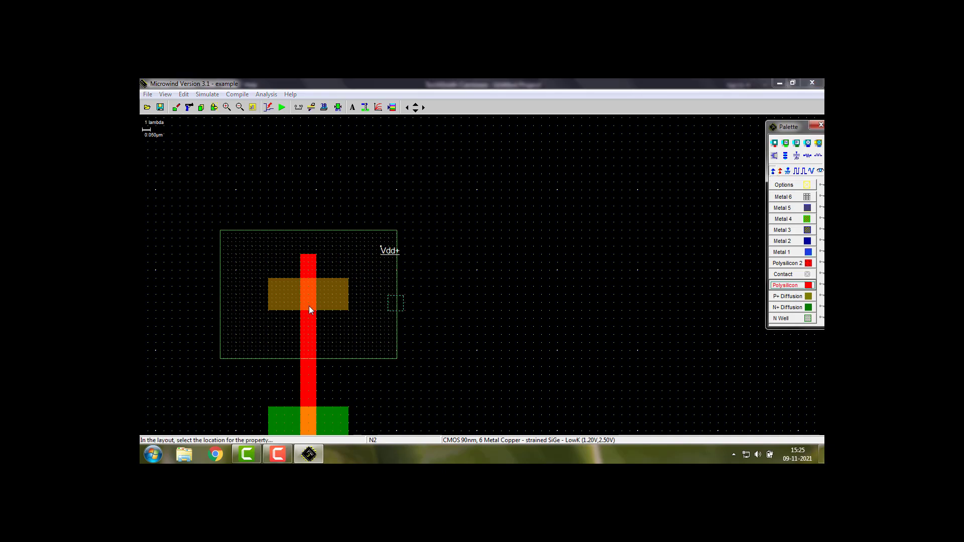
pyautogui.click(278, 290)
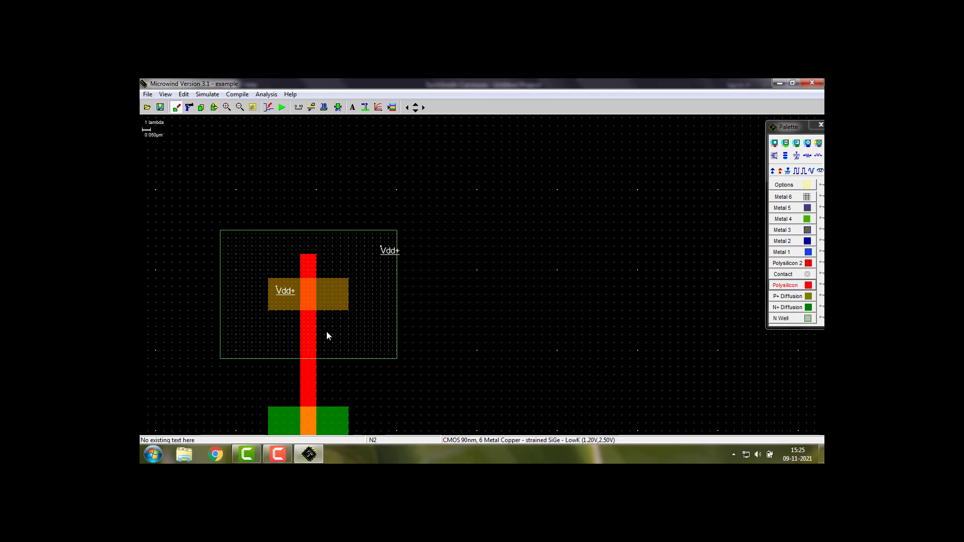
pyautogui.click(787, 171)
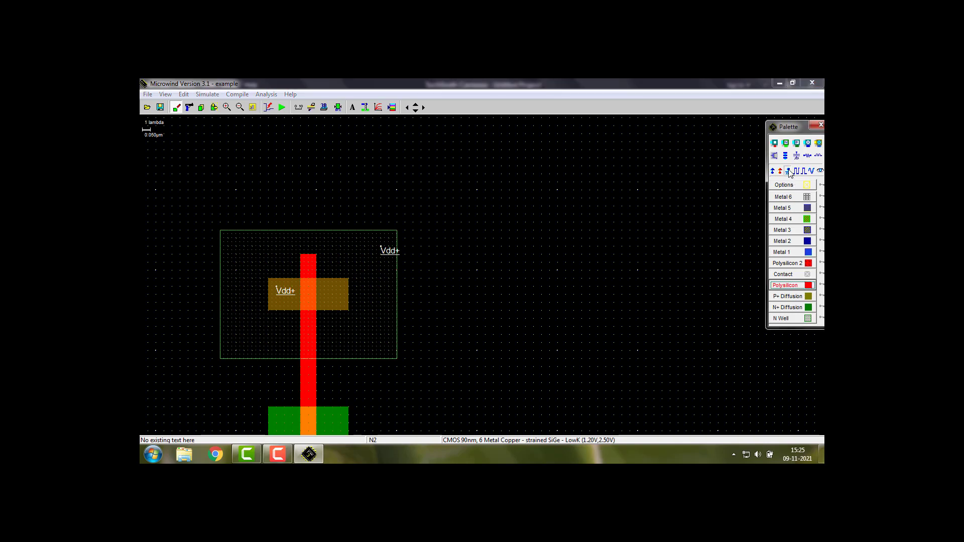
pyautogui.click(279, 425)
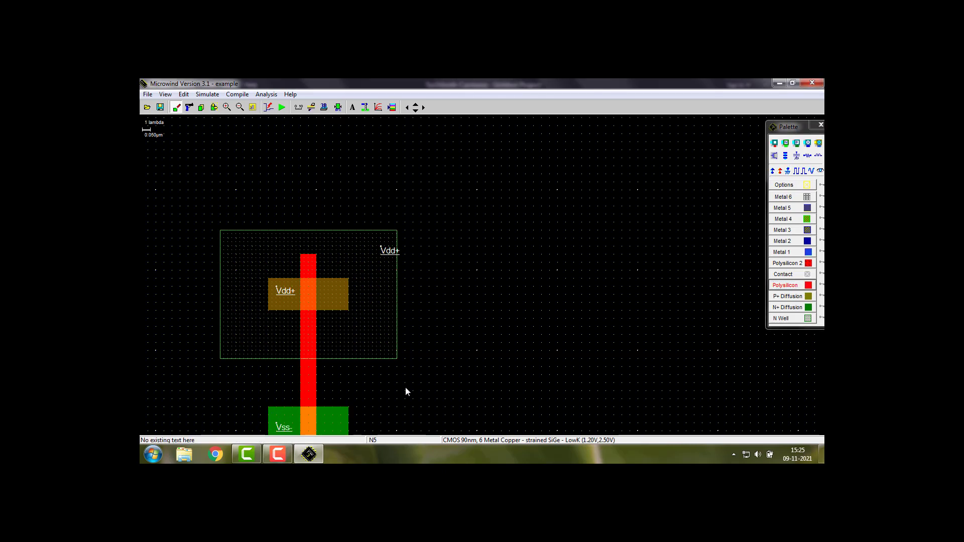
# Draw a vertical Metal 1 strip of 3 x 20 lambda joining the right ends of both diffusions, and run the design rule check
pyautogui.click(253, 107)
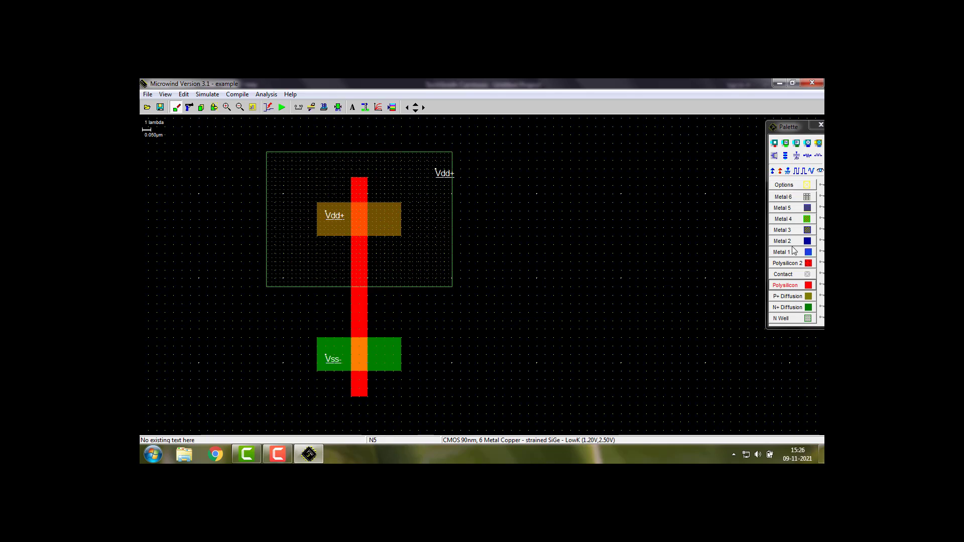
pyautogui.click(807, 251)
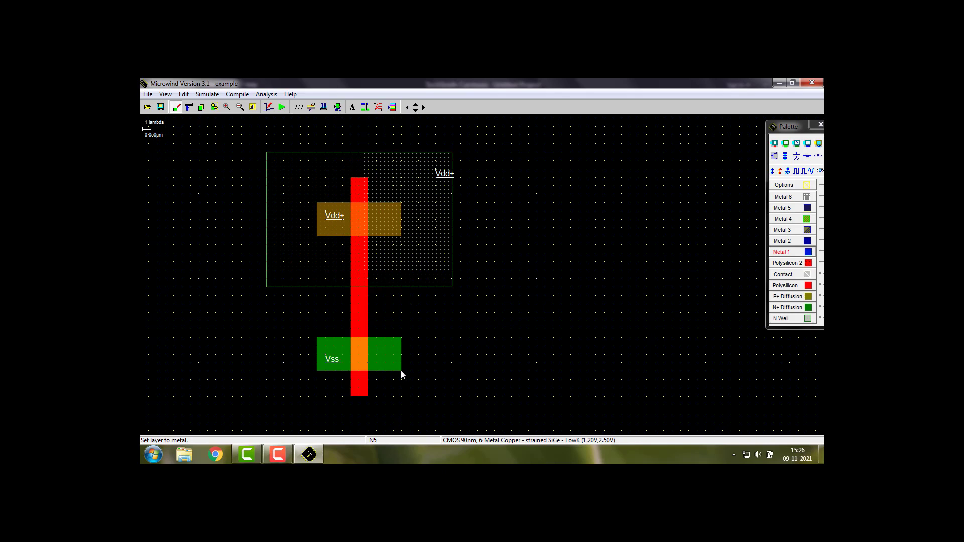
pyautogui.click(390, 360)
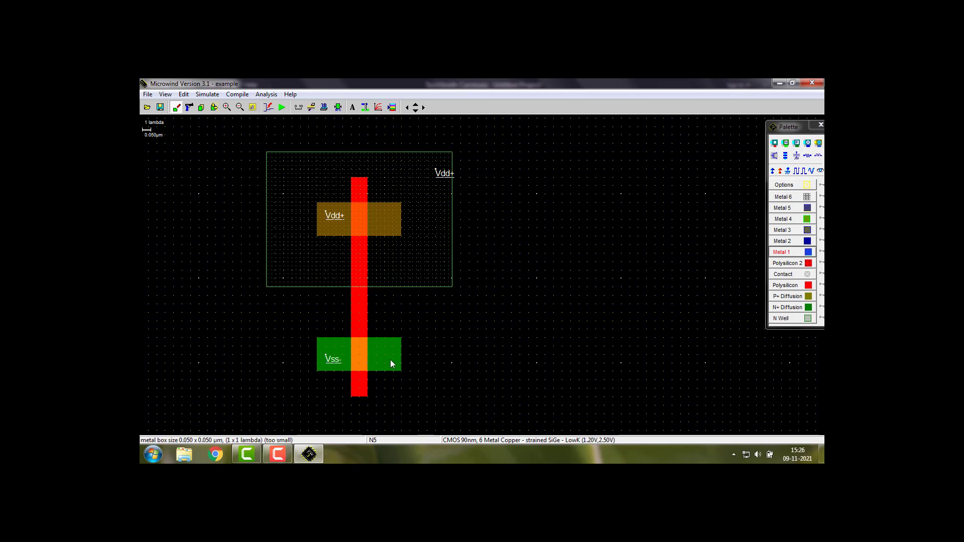
pyautogui.moveTo(383, 330); pyautogui.dragTo(376, 202)
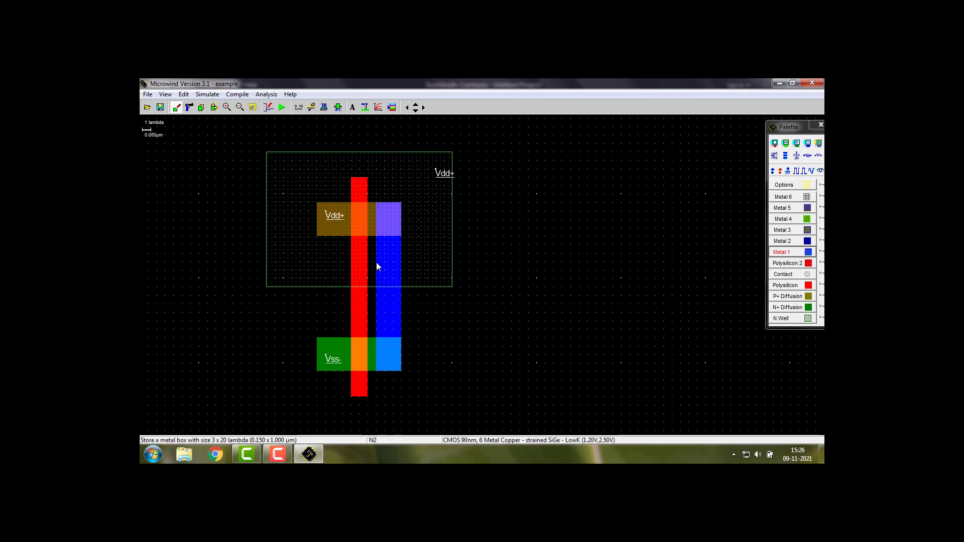
pyautogui.click(364, 107)
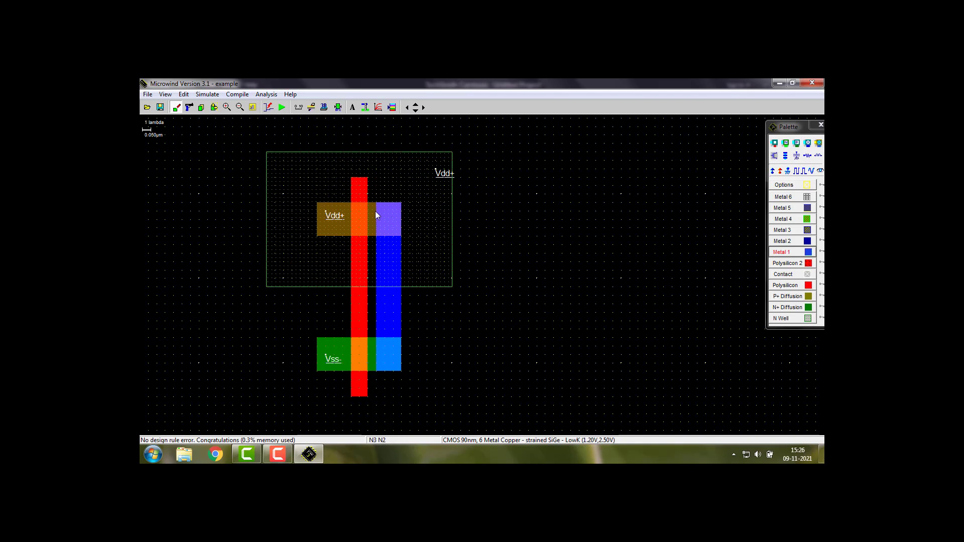
# Place a P+ diffusion/metal contact and an N+ diffusion/metal contact where the Metal 1 strip overlaps each diffusion
pyautogui.click(797, 143)
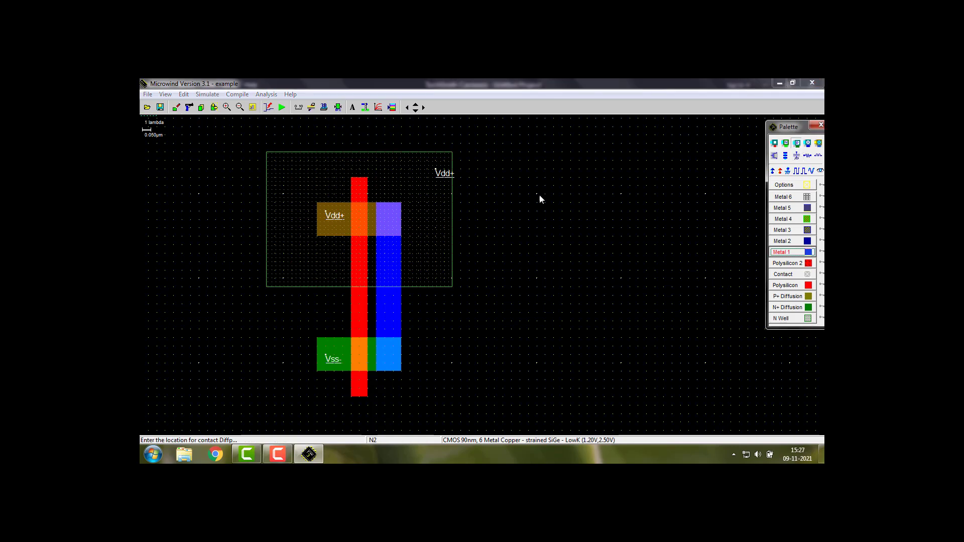
pyautogui.click(392, 219)
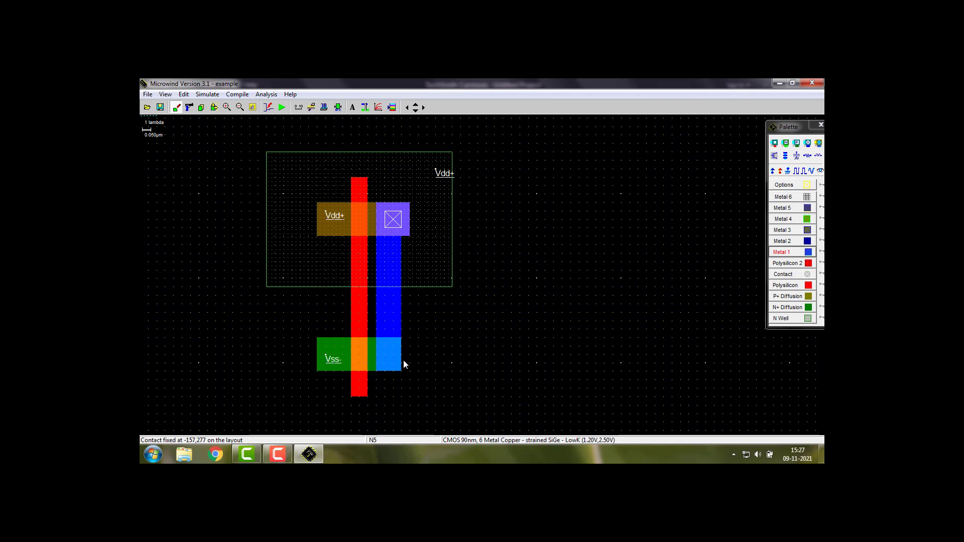
pyautogui.click(787, 143)
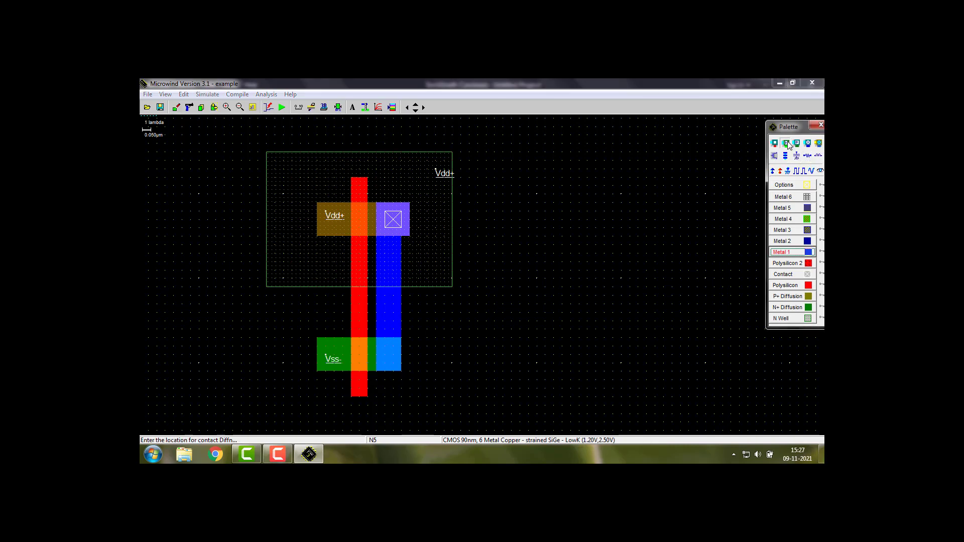
pyautogui.click(394, 355)
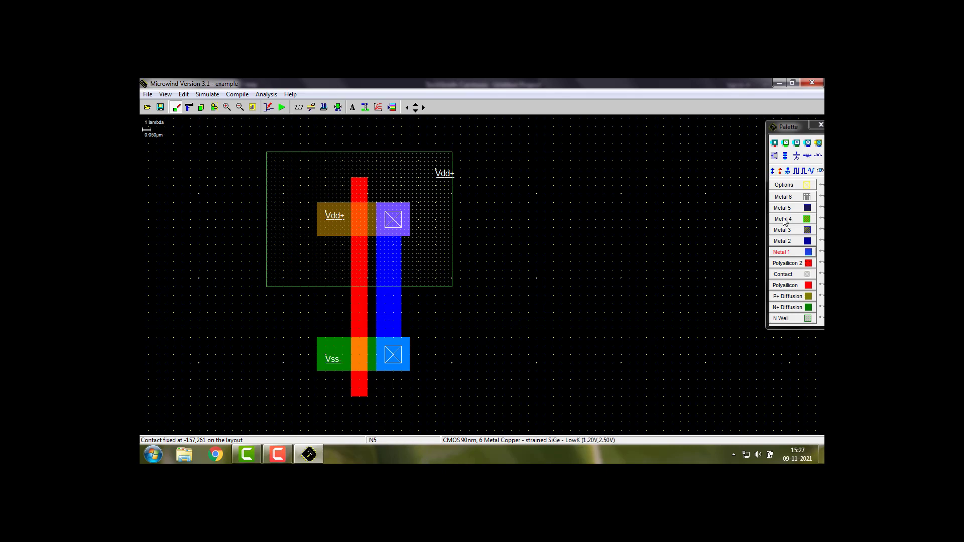
# Add a clock labelled Input to the polysilicon strip between the two diffusions
pyautogui.click(798, 173)
pyautogui.click(359, 307)
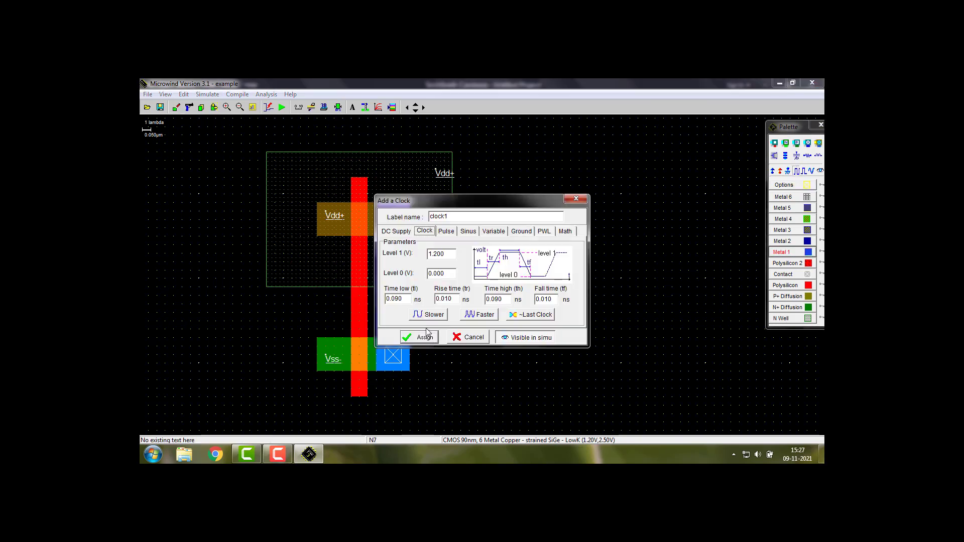
pyautogui.moveTo(455, 217); pyautogui.dragTo(422, 213)
pyautogui.press('BackSpace')
pyautogui.write('put')
pyautogui.click(424, 337)
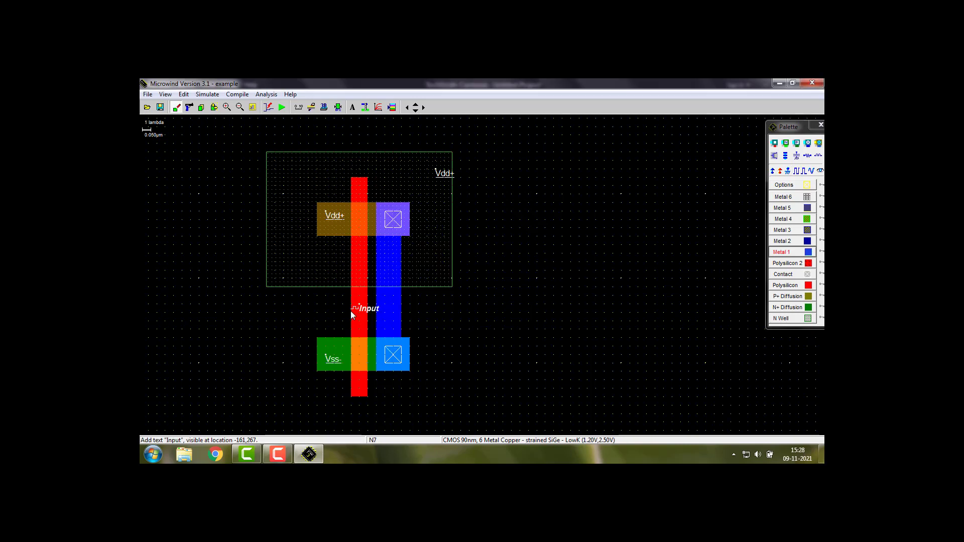
# Add a visible node labelled Output to the Metal 1 strip, beside the clock input
pyautogui.click(820, 171)
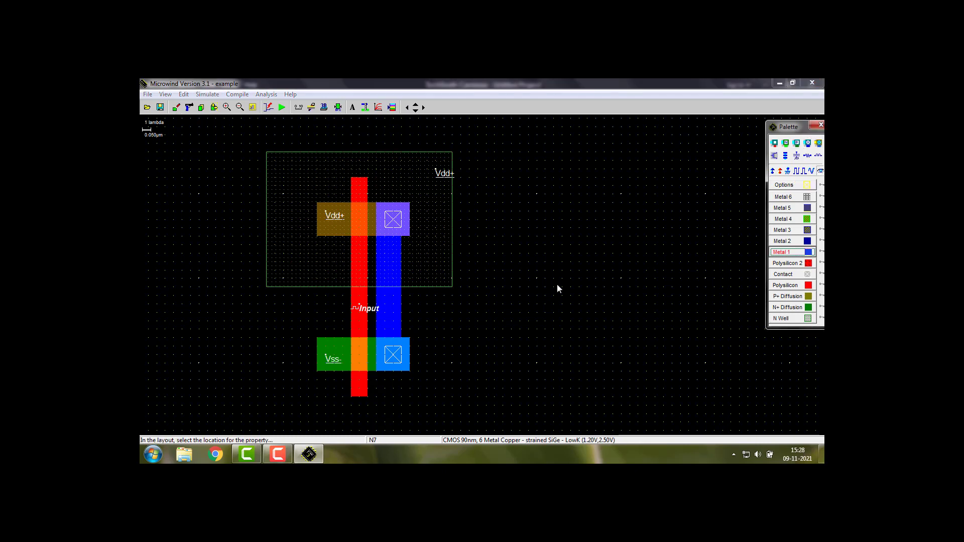
pyautogui.click(395, 310)
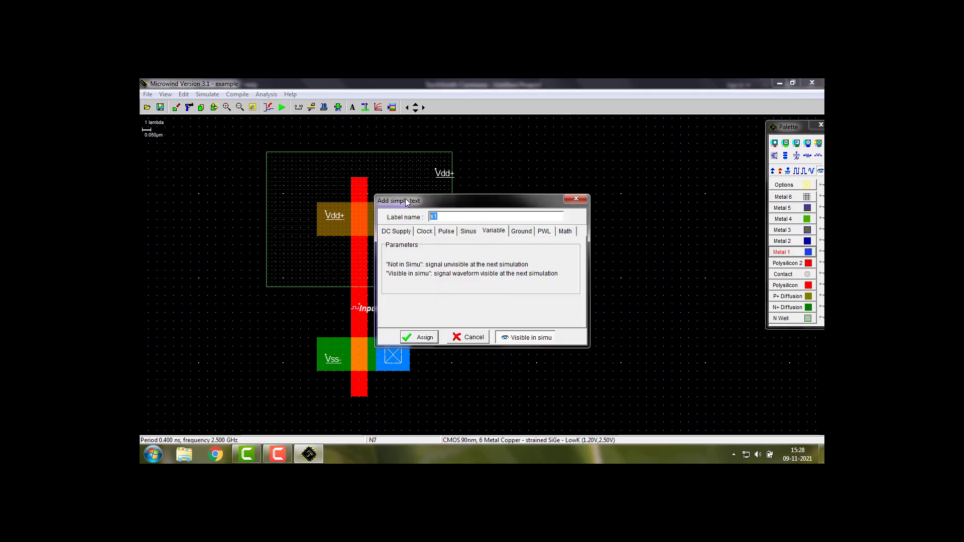
pyautogui.write('Output')
pyautogui.click(426, 339)
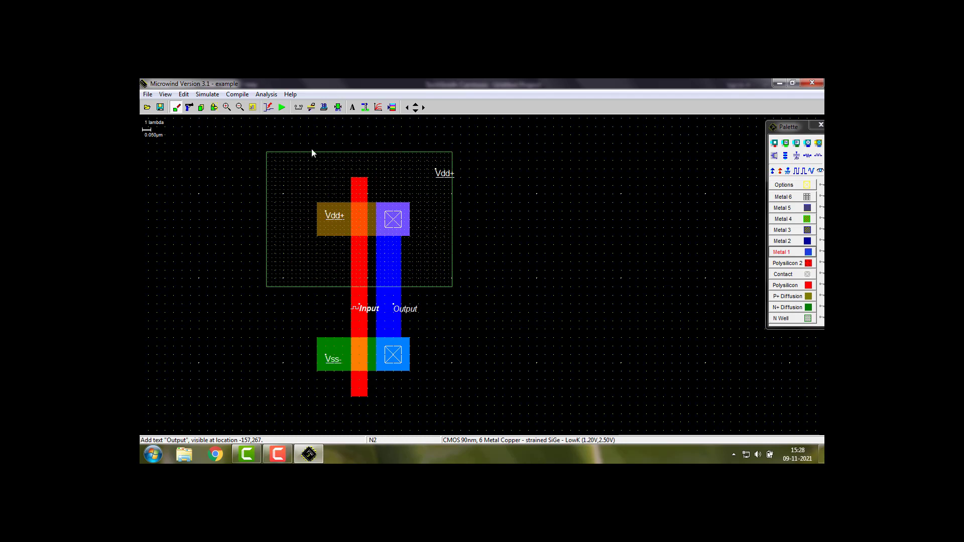
# Run the analog simulation of the layout, set its time scale to 2n, and simulate further
pyautogui.click(281, 108)
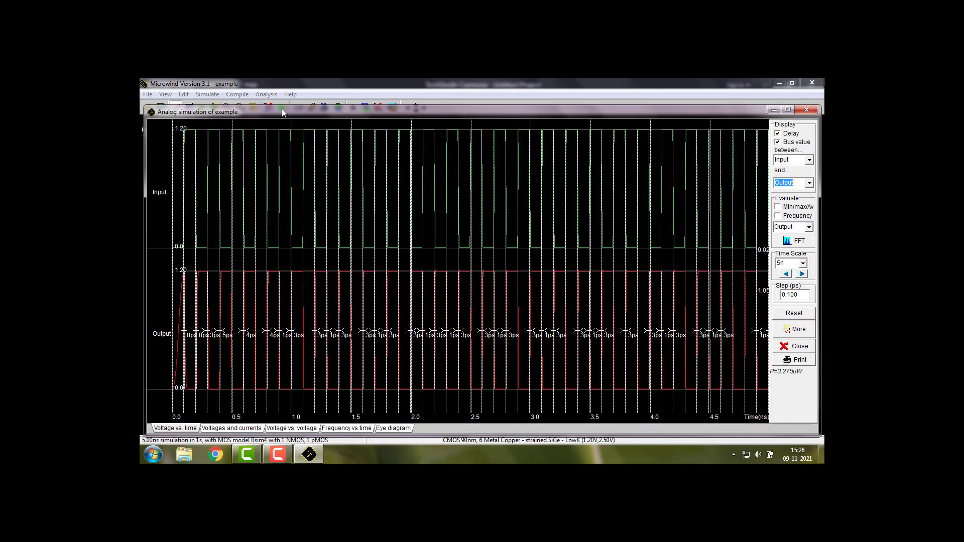
pyautogui.click(803, 263)
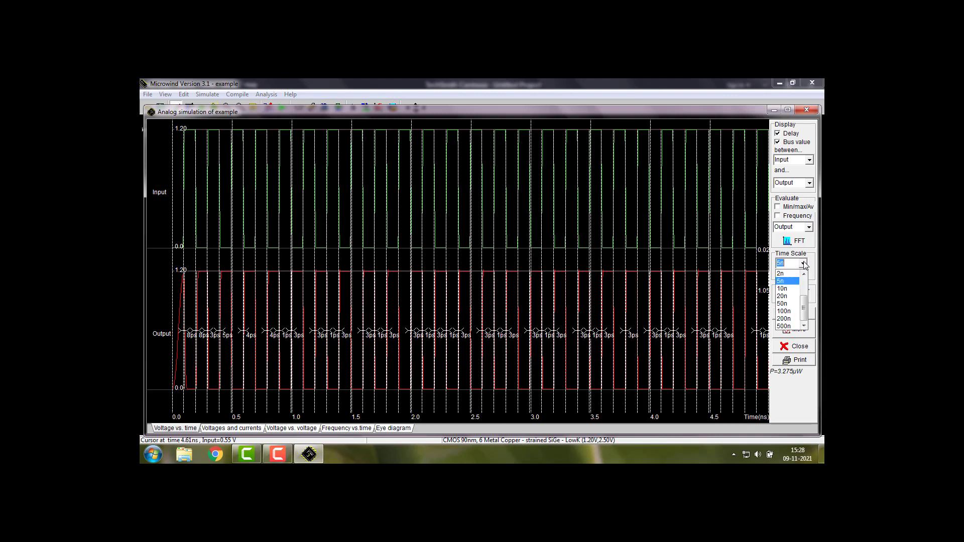
pyautogui.click(782, 274)
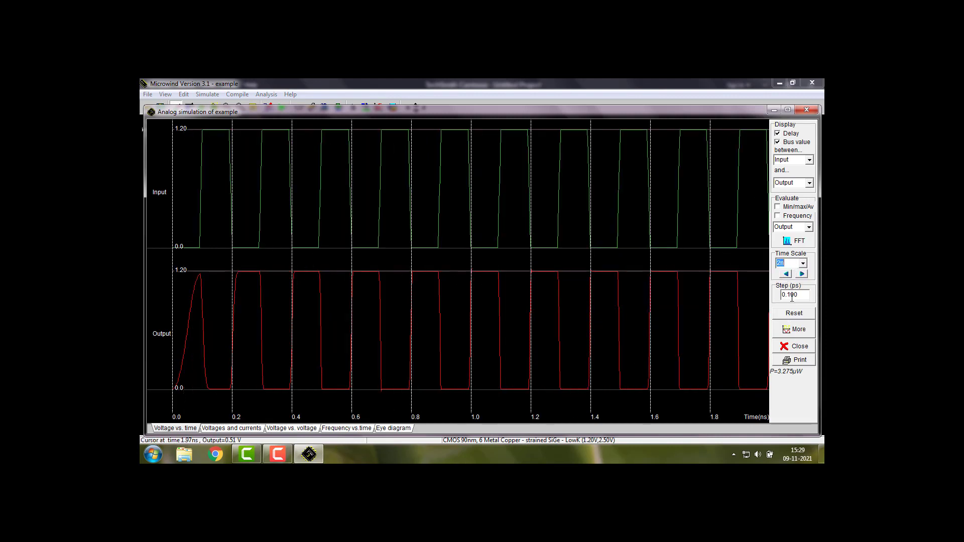
pyautogui.click(791, 331)
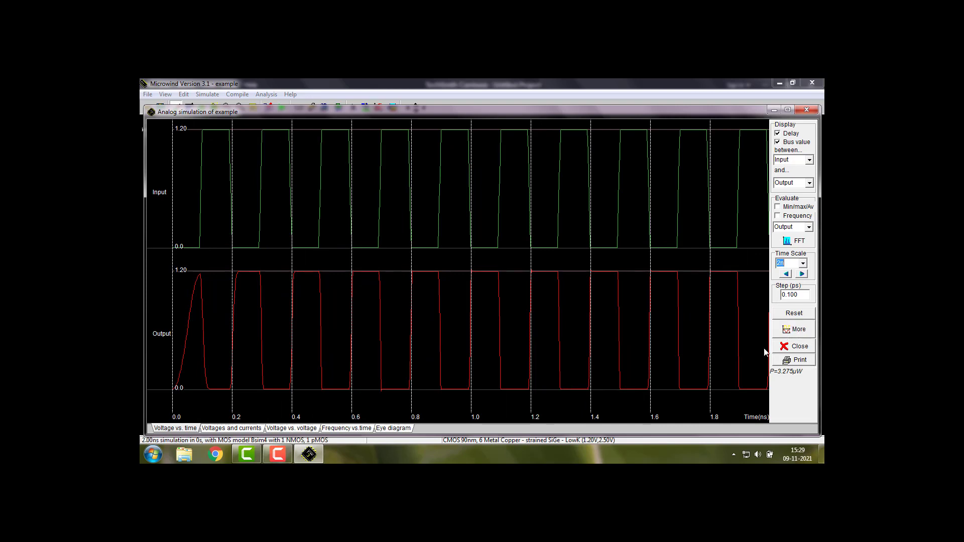
# Set the simulation time scale to 5n, simulate further, and restart the simulation
pyautogui.click(803, 263)
pyautogui.click(786, 282)
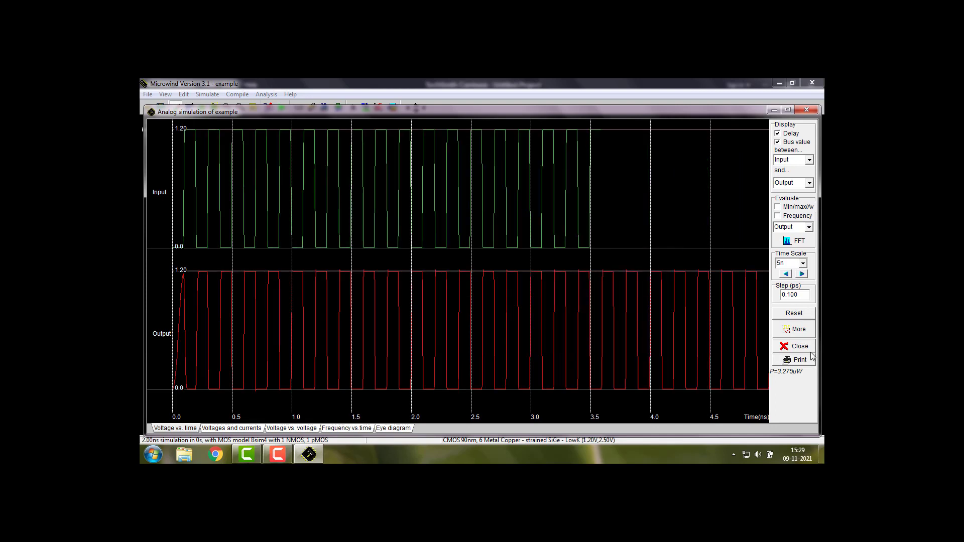
pyautogui.click(795, 330)
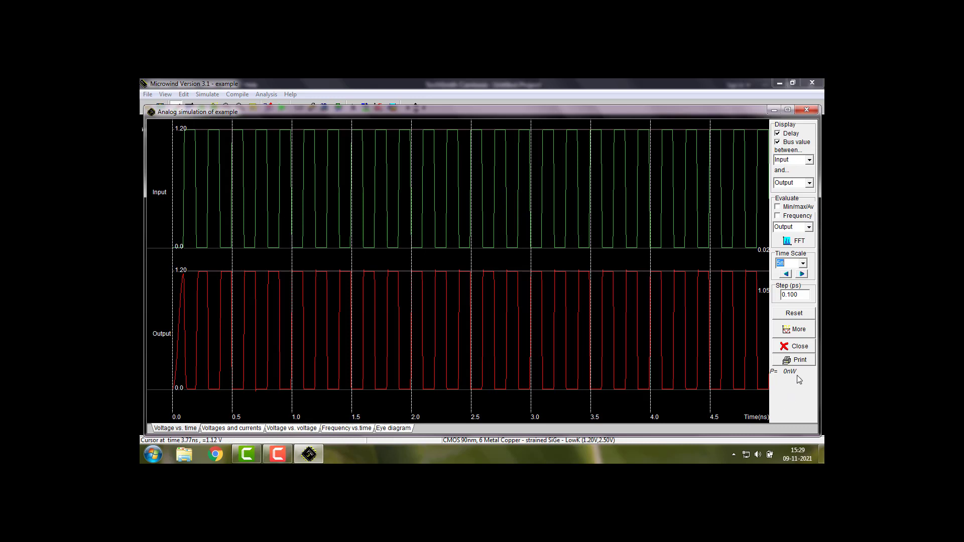
pyautogui.click(797, 313)
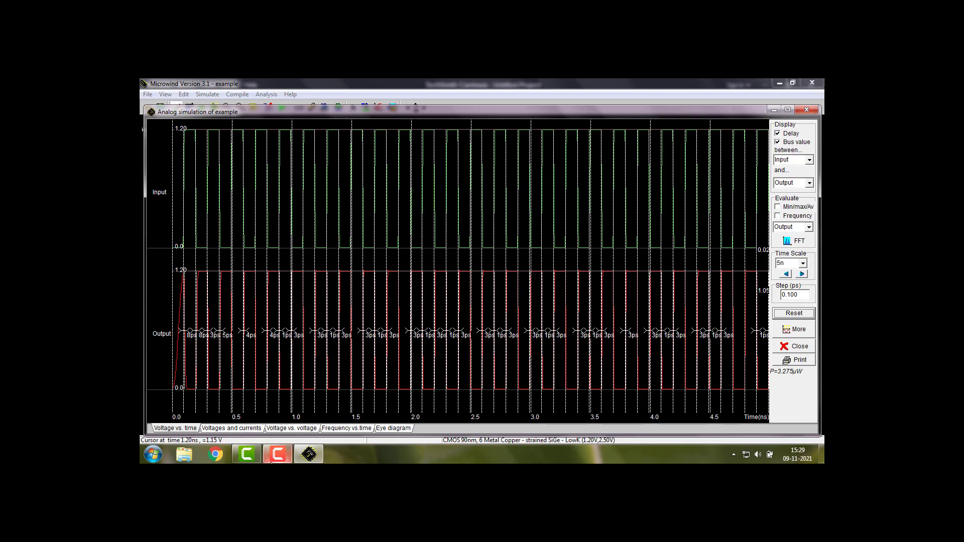
pyautogui.moveTo(256, 455)
pyautogui.click(773, 111)
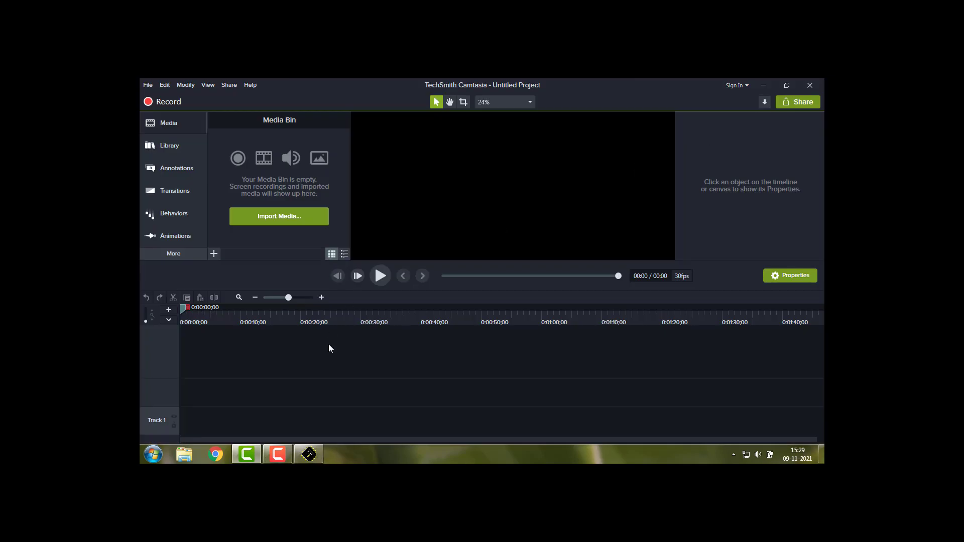
pyautogui.click(318, 453)
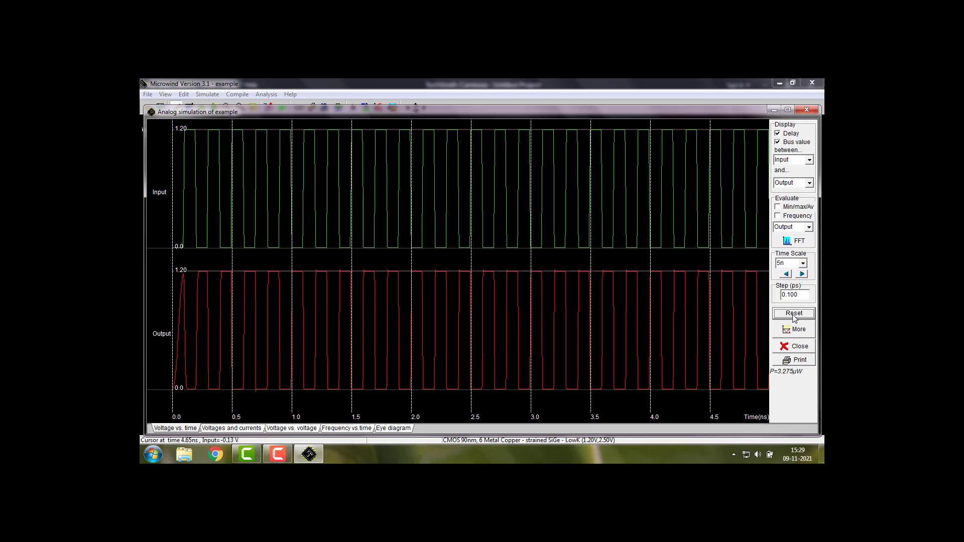
# Restart the analog simulation and close its window to return to the layout
pyautogui.click(794, 313)
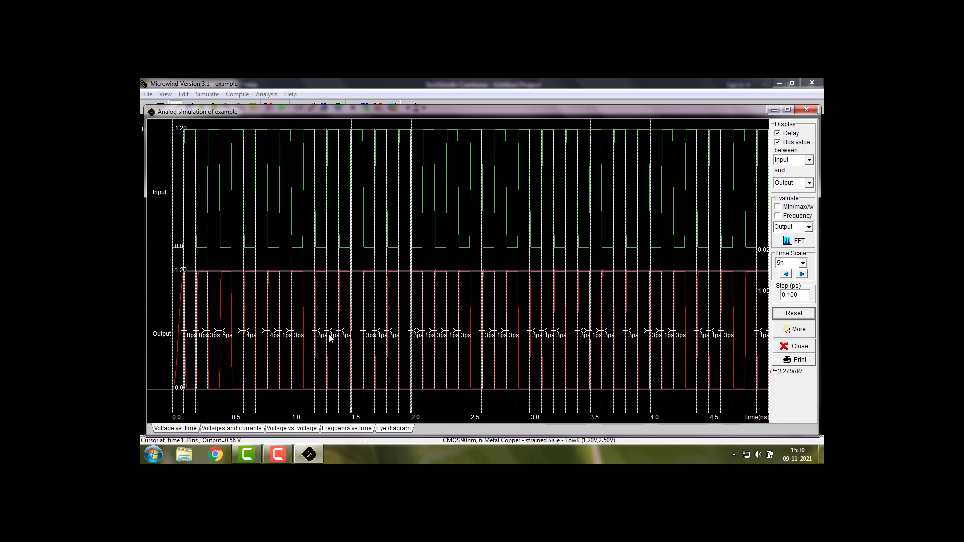
pyautogui.click(807, 110)
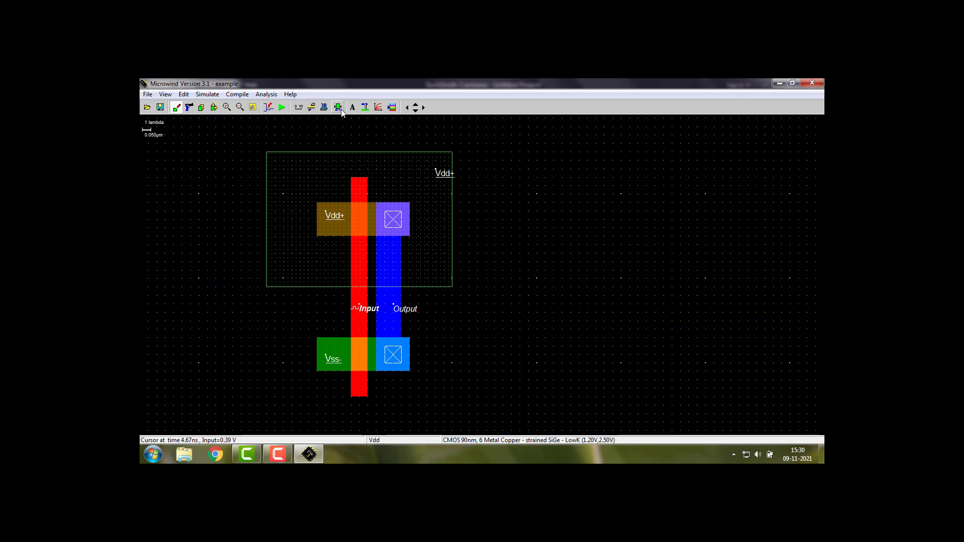
pyautogui.click(214, 107)
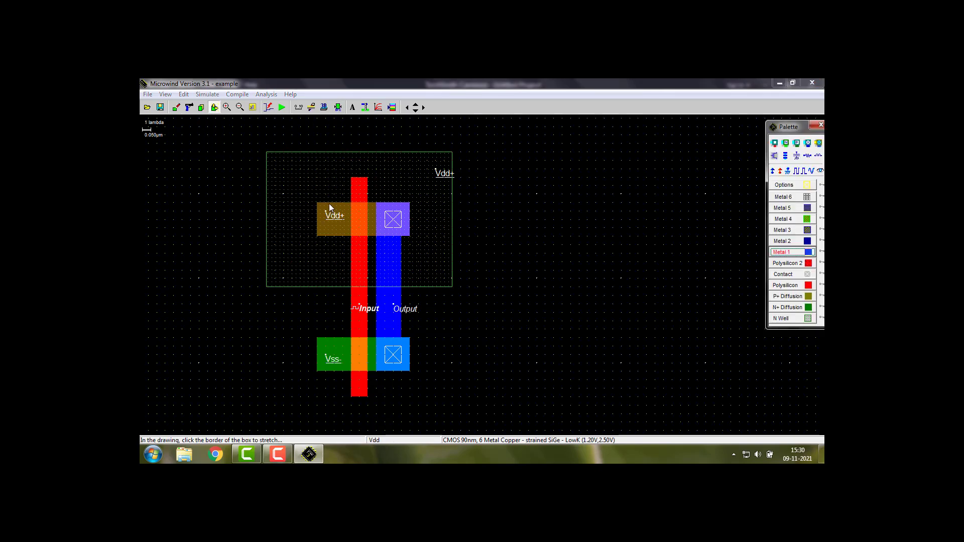
pyautogui.click(326, 202)
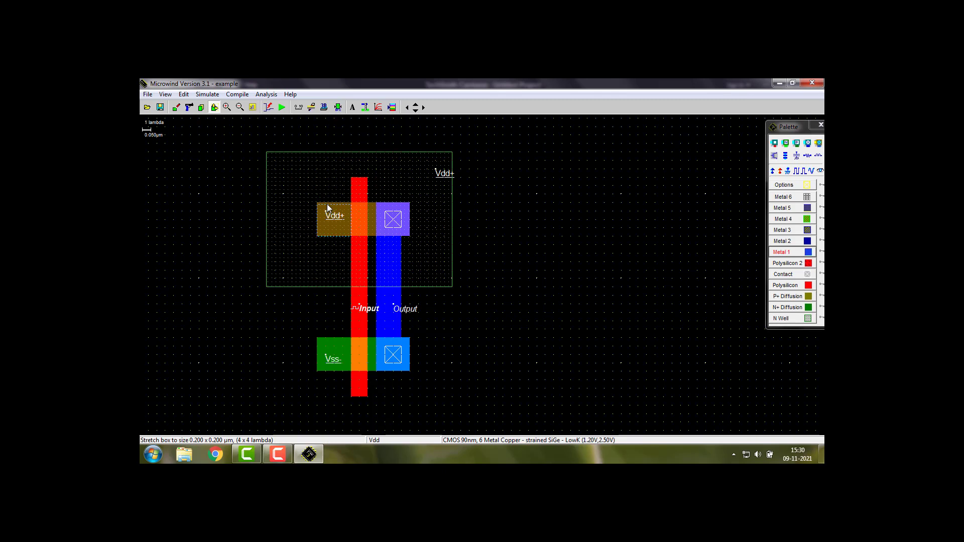
pyautogui.click(327, 204)
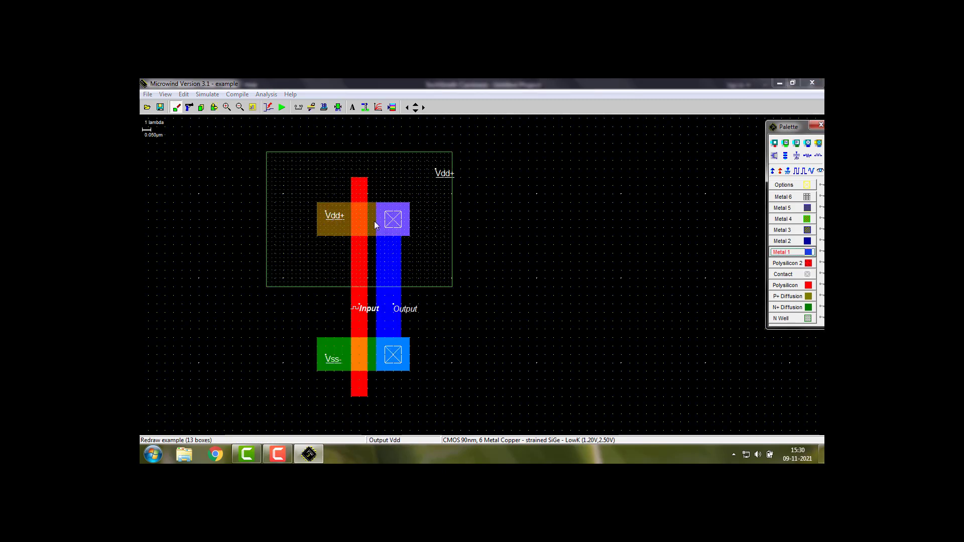
# Draw an 11 x 4 lambda P+ diffusion box directly above the existing one, and stretch the polysilicon strip and N well upward beyond it
pyautogui.click(781, 298)
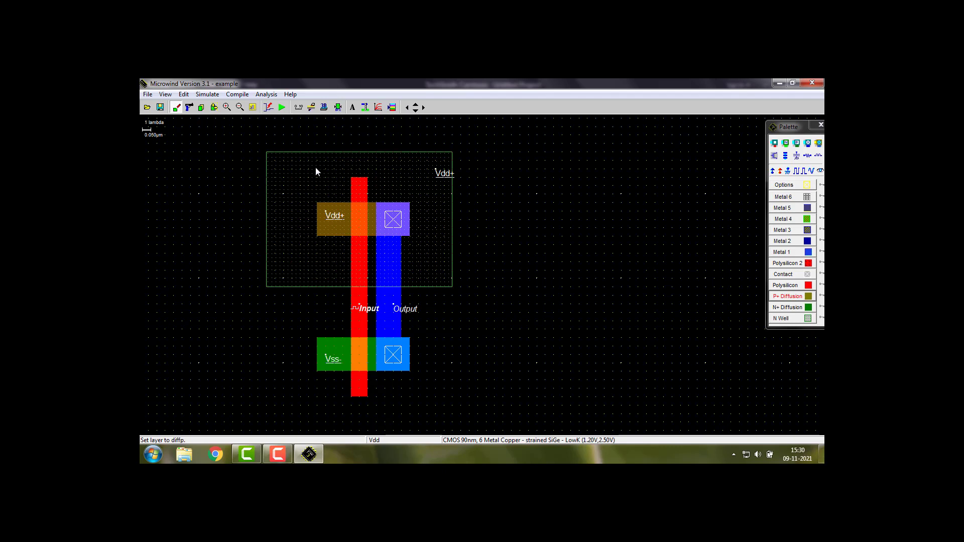
pyautogui.moveTo(316, 168); pyautogui.dragTo(410, 205)
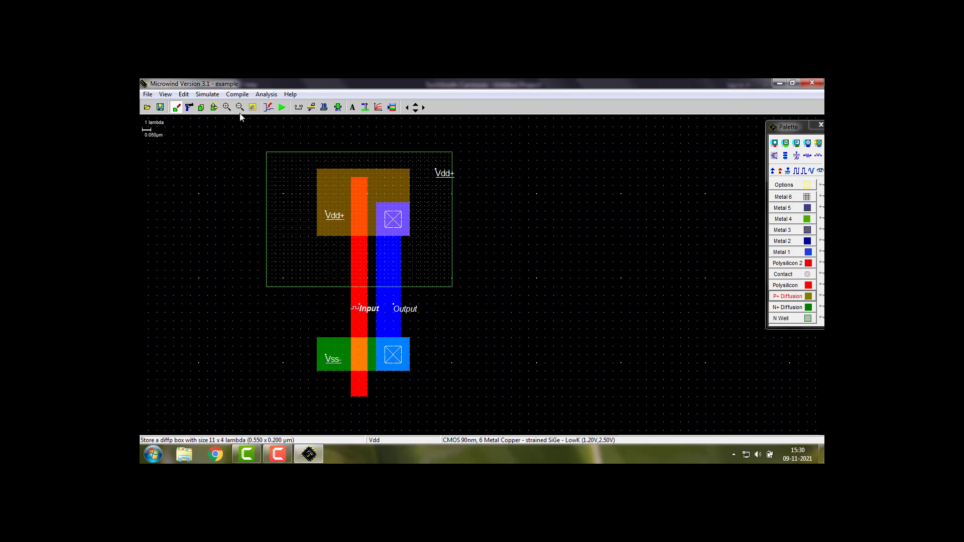
pyautogui.click(214, 107)
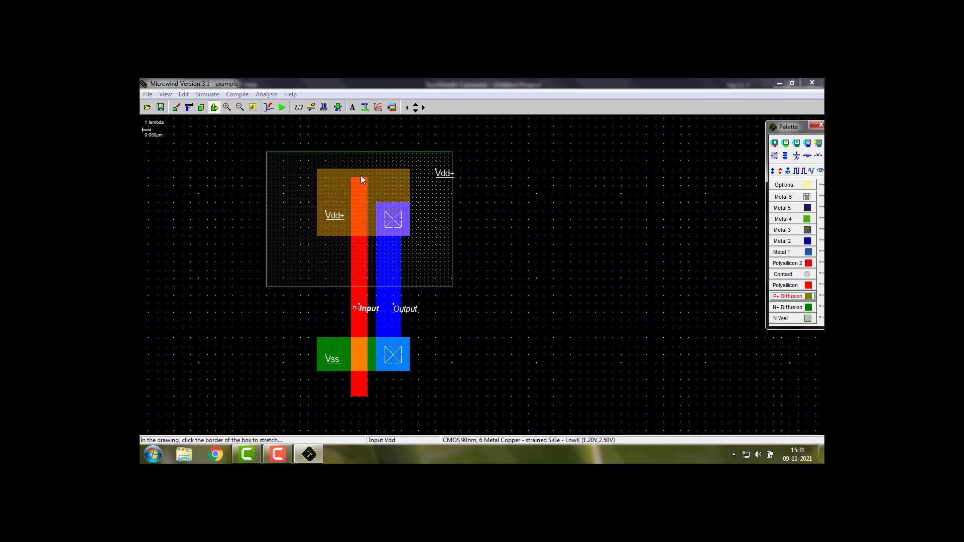
pyautogui.moveTo(360, 177); pyautogui.dragTo(391, 117)
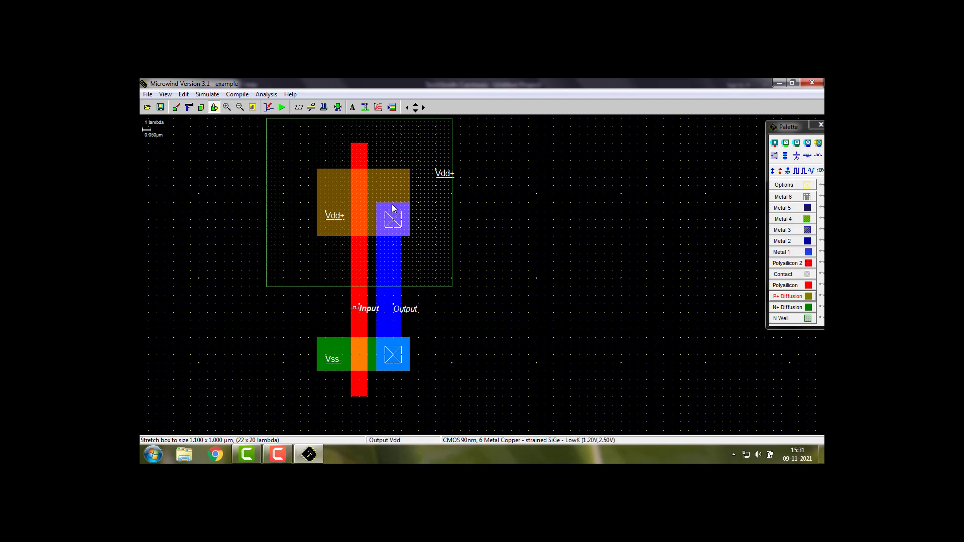
# Stretch the metal over the P+ diffusion upward to 4 x 8 lambda and place a second P+ diffusion/metal contact above the first
pyautogui.moveTo(392, 207); pyautogui.dragTo(391, 171)
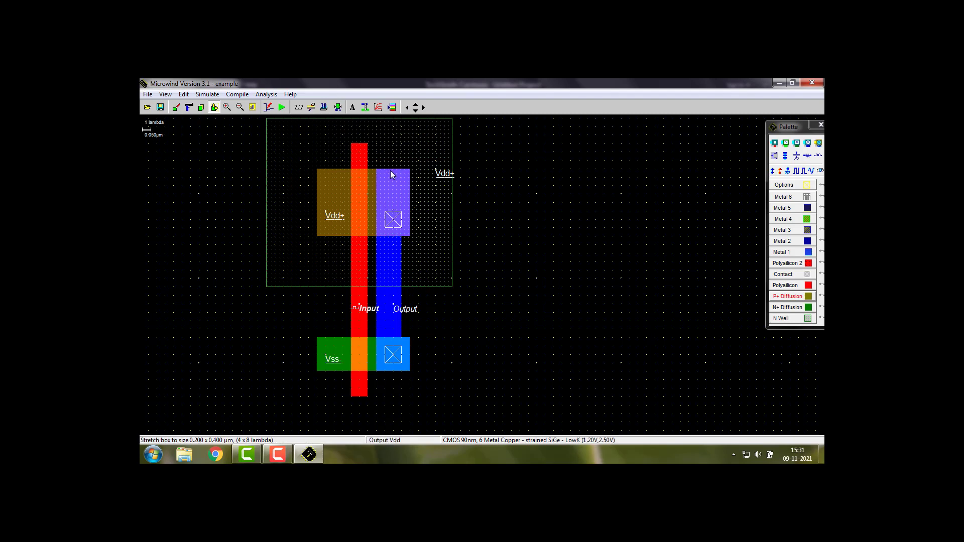
pyautogui.click(797, 143)
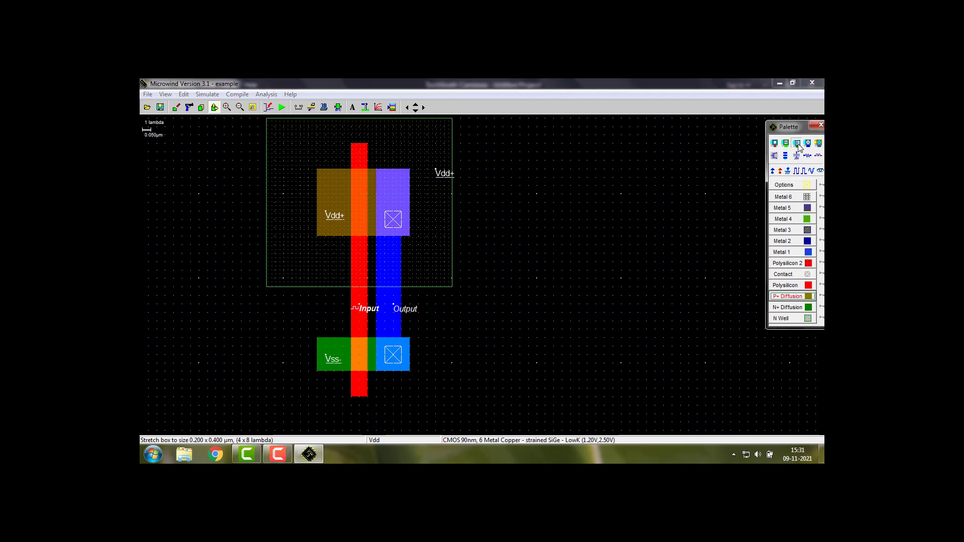
pyautogui.click(393, 185)
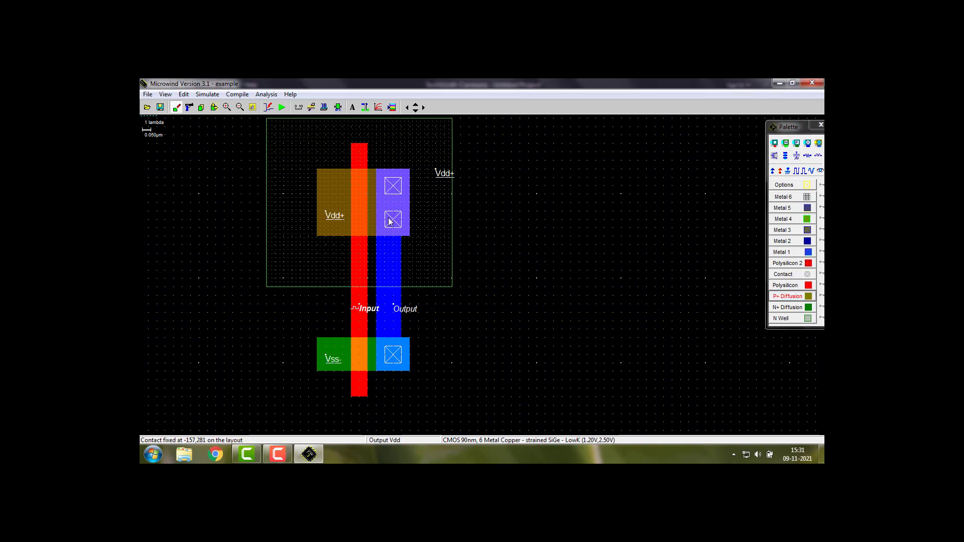
# Check the layout against the design rules and examine the contacts on the P+ diffusion, then show the whole layout
pyautogui.click(338, 107)
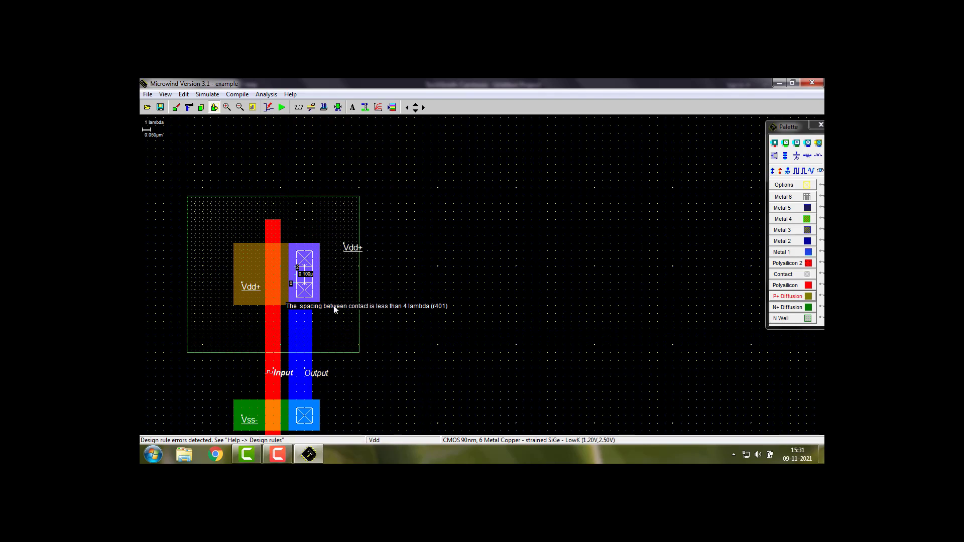
pyautogui.hotkey('ctrl', 'z')
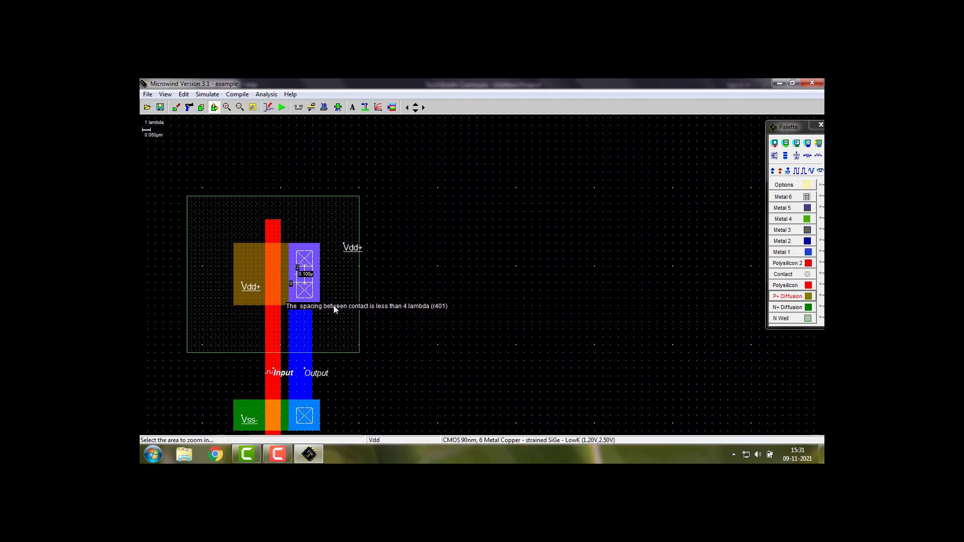
pyautogui.click(415, 283)
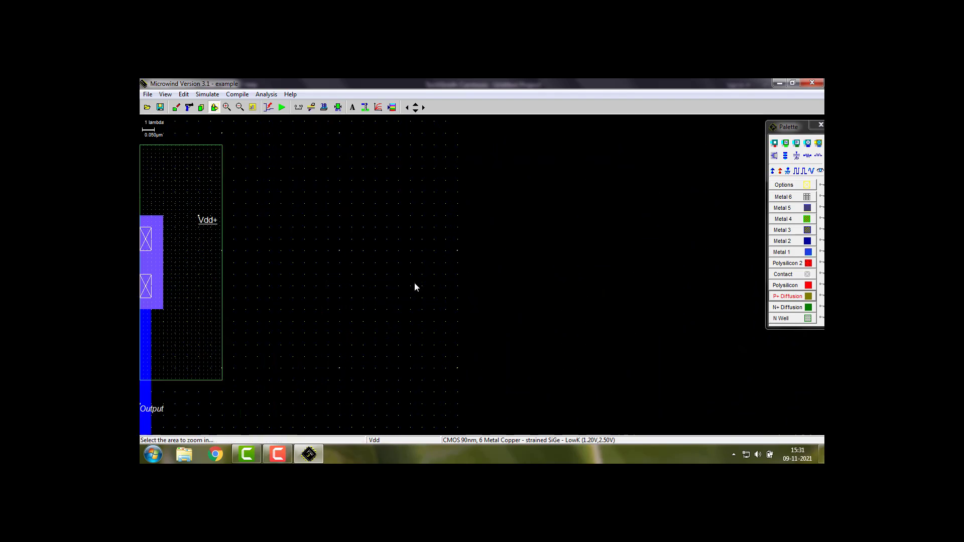
pyautogui.click(253, 108)
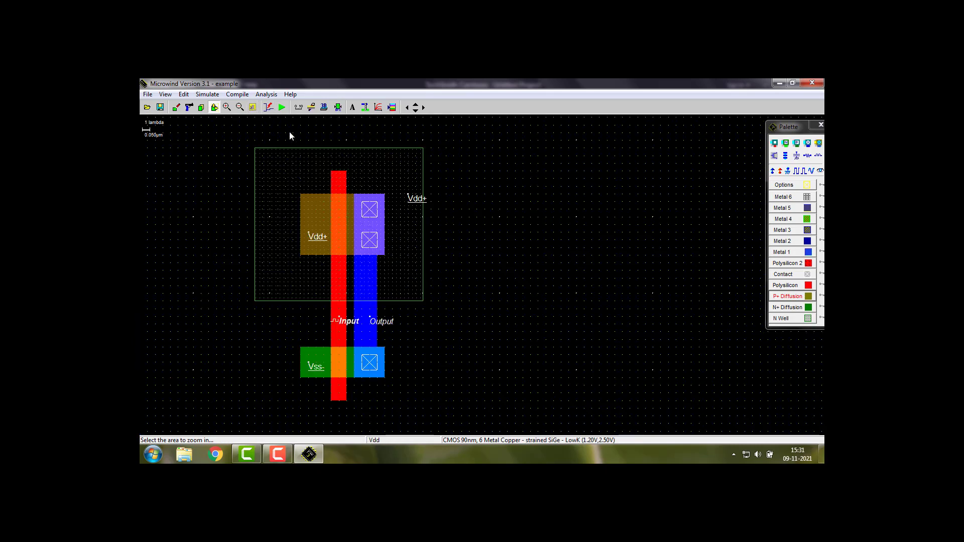
# Delete the metal over the P+ diffusion and the upper of its two contacts
pyautogui.click(189, 107)
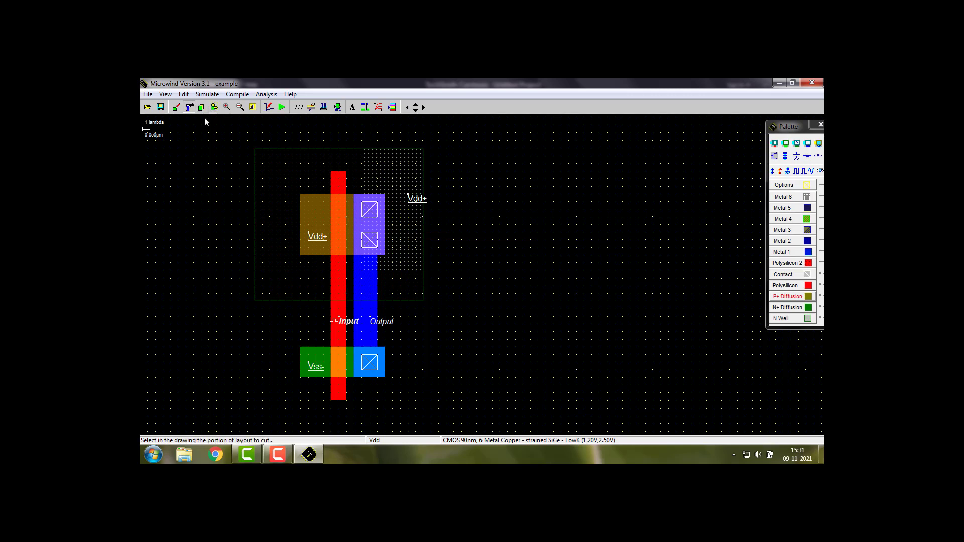
pyautogui.click(371, 212)
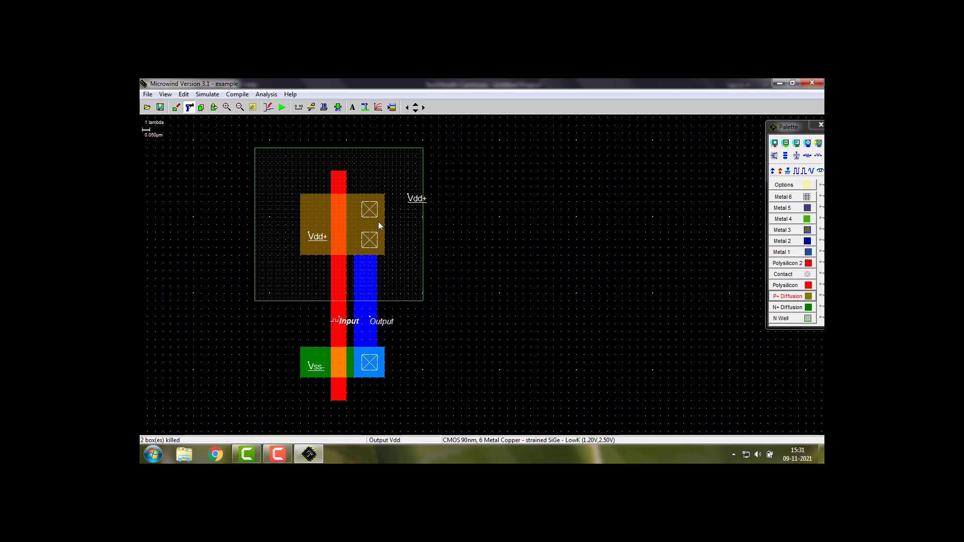
pyautogui.click(370, 210)
# Stretch the Metal 1 strip up to the P+ diffusion's upper edge, making it 3 x 20 lambda
pyautogui.click(214, 107)
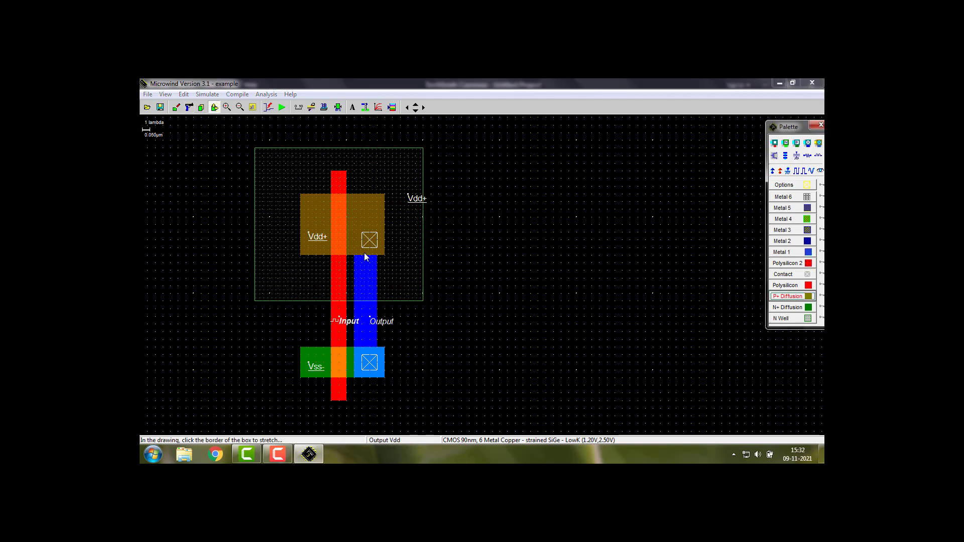
pyautogui.moveTo(366, 257); pyautogui.dragTo(369, 193)
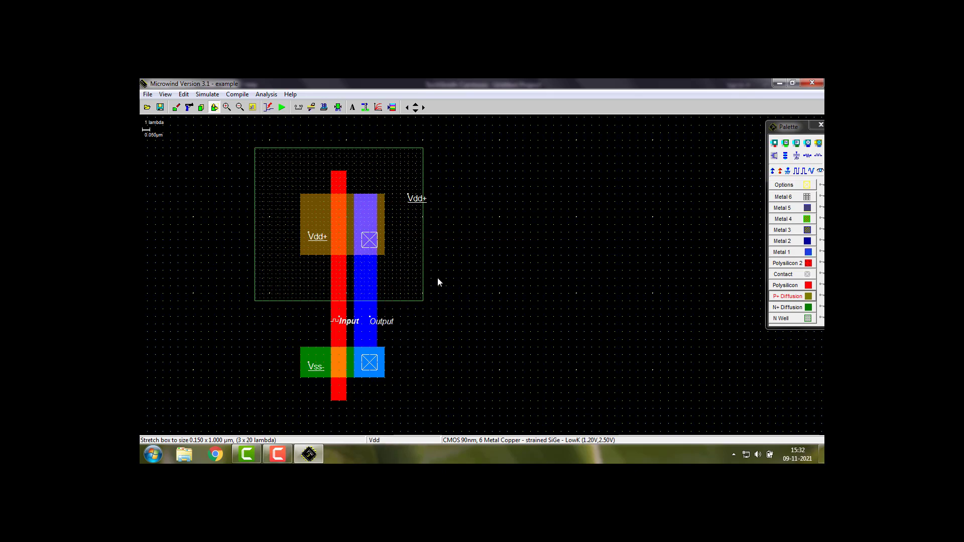
pyautogui.click(367, 243)
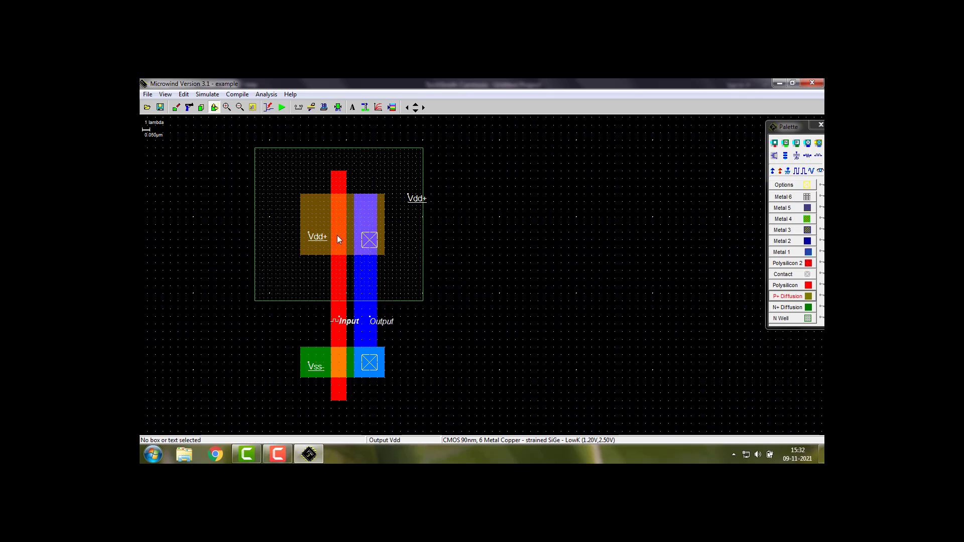
# Delete the Metal 1 strip and the remaining contact on the P+ diffusion
pyautogui.click(189, 107)
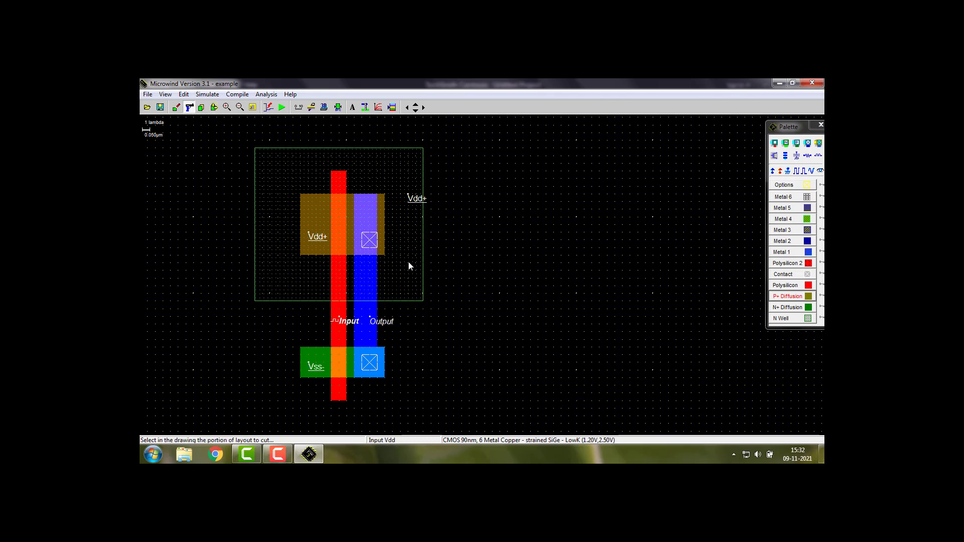
pyautogui.click(371, 243)
pyautogui.click(371, 242)
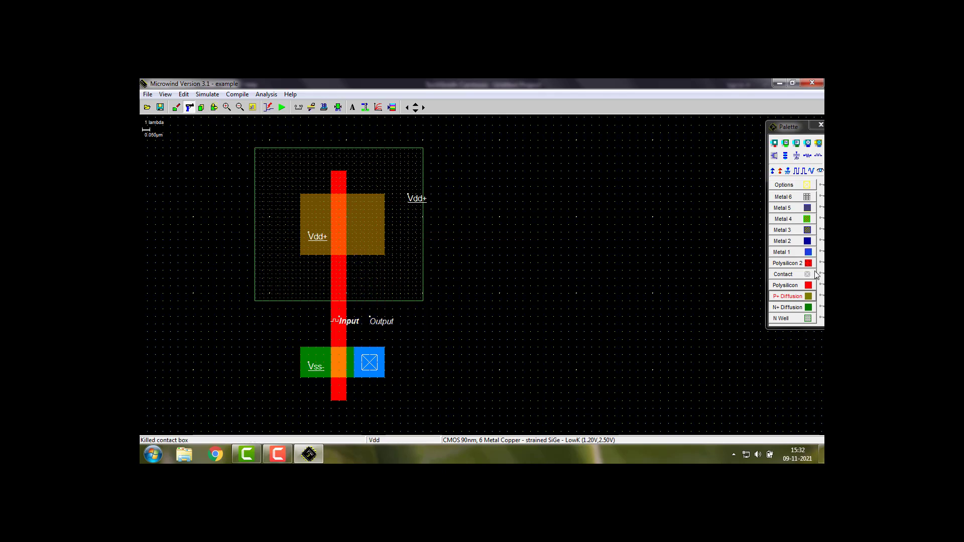
# Draw a 4 x 20 lambda Metal 1 strip from the N+ contact to the P+ diffusion's upper edge, and place a P+ diffusion/metal contact on it
pyautogui.click(790, 252)
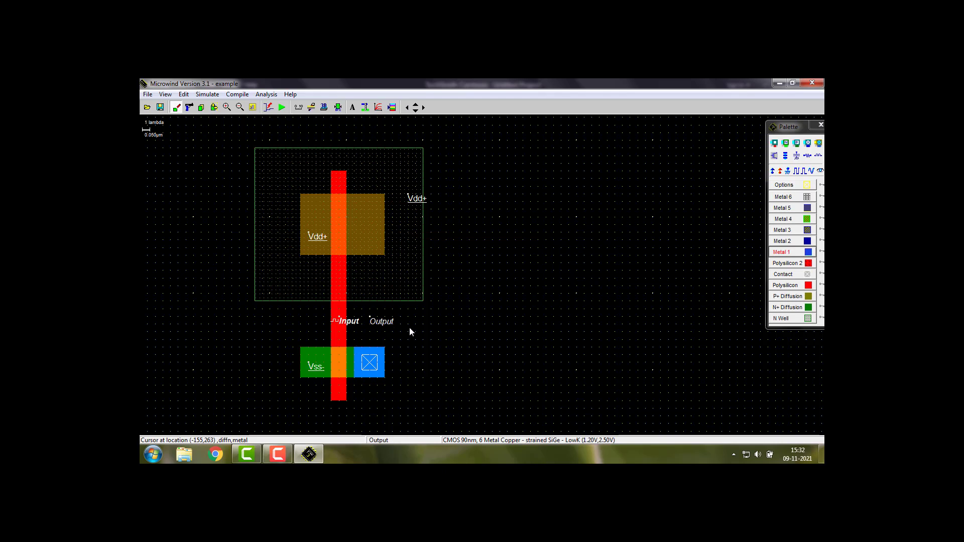
pyautogui.click(794, 253)
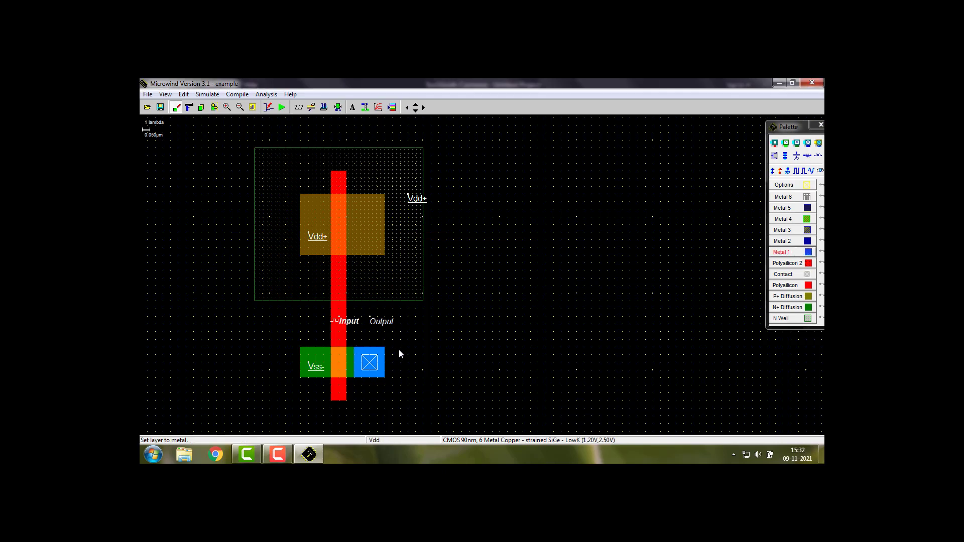
pyautogui.moveTo(384, 347); pyautogui.dragTo(353, 193)
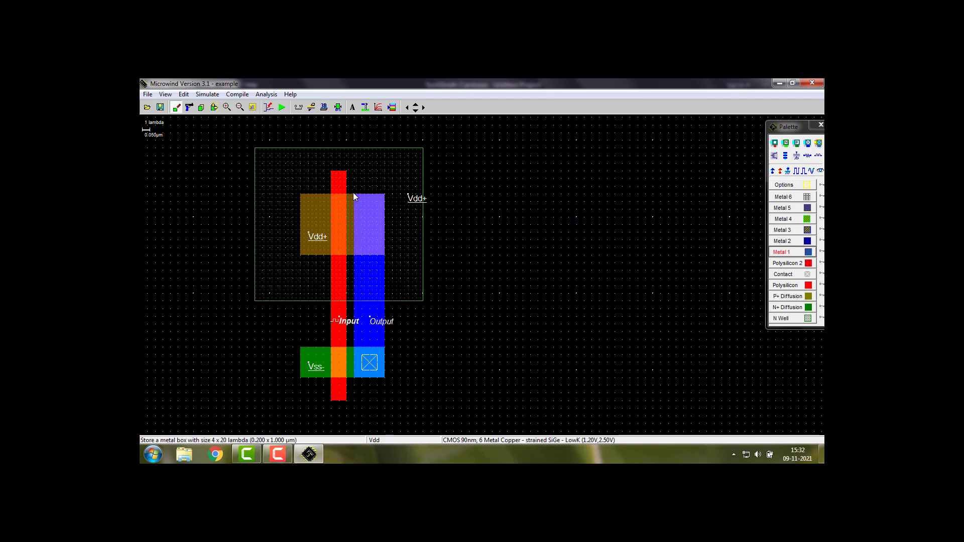
pyautogui.click(798, 144)
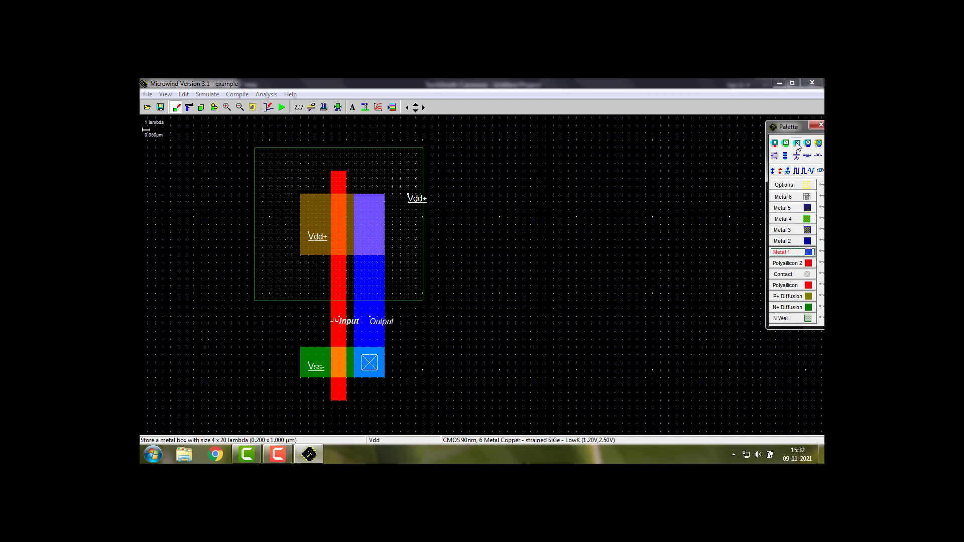
pyautogui.click(370, 241)
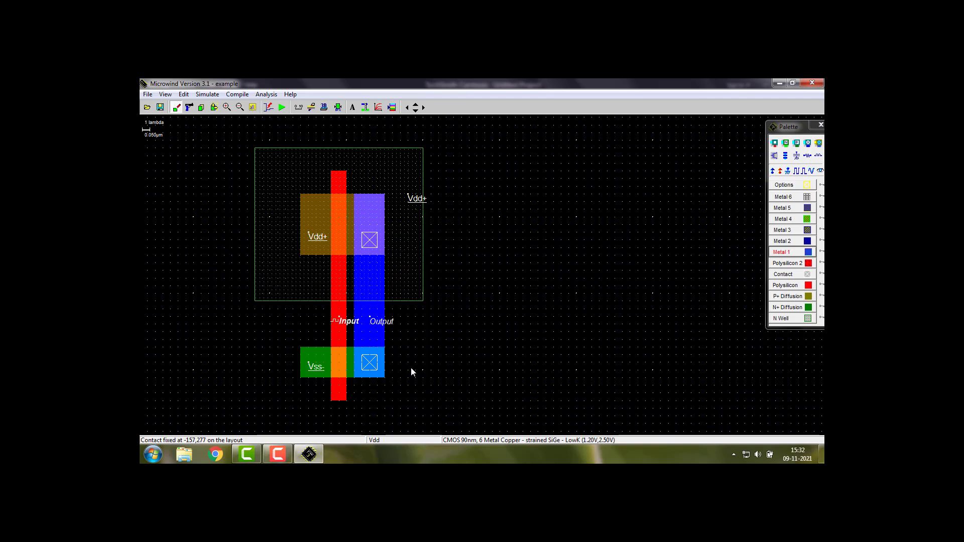
# Run the analog simulation of the resized layout and show its voltages and currents plot
pyautogui.click(282, 107)
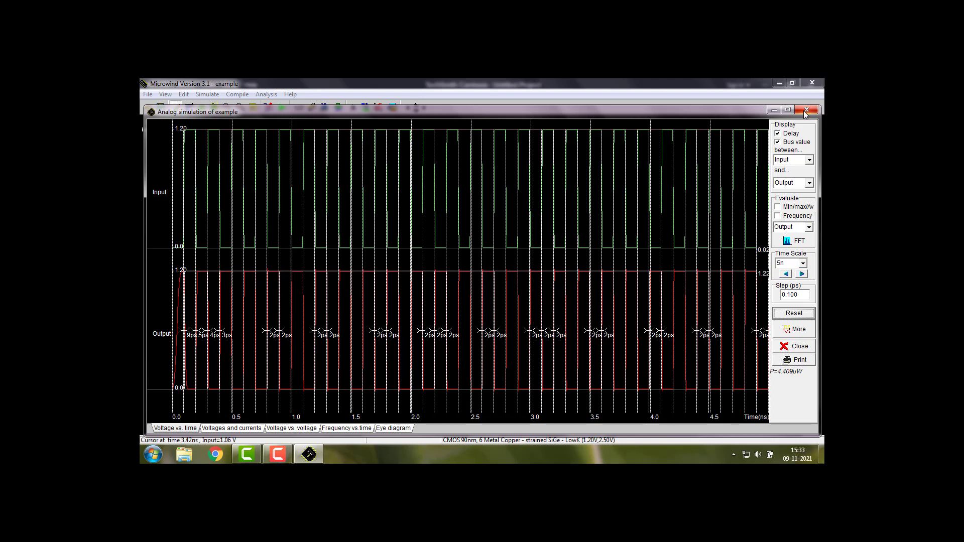
pyautogui.click(226, 428)
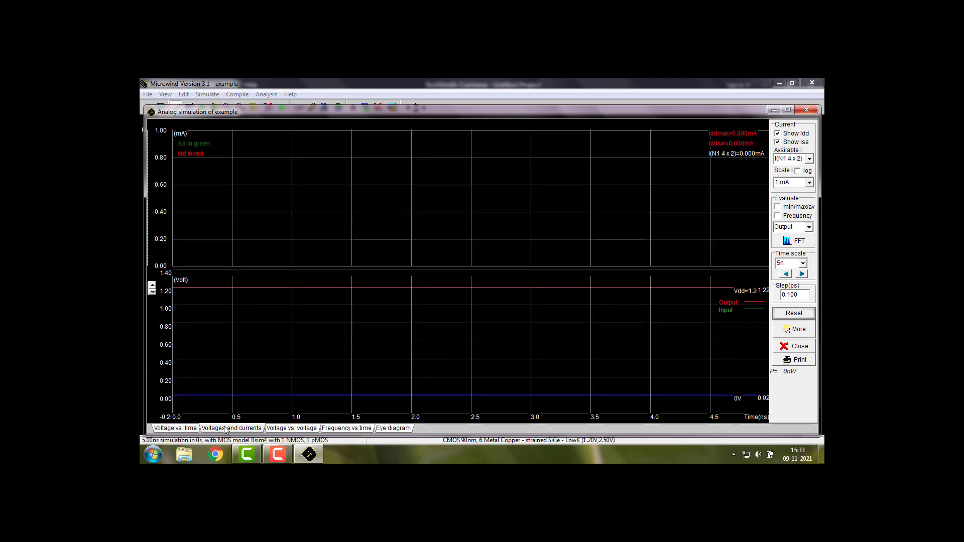
# Show the voltage versus voltage plot of the output against the input, and close the analog simulation
pyautogui.click(304, 429)
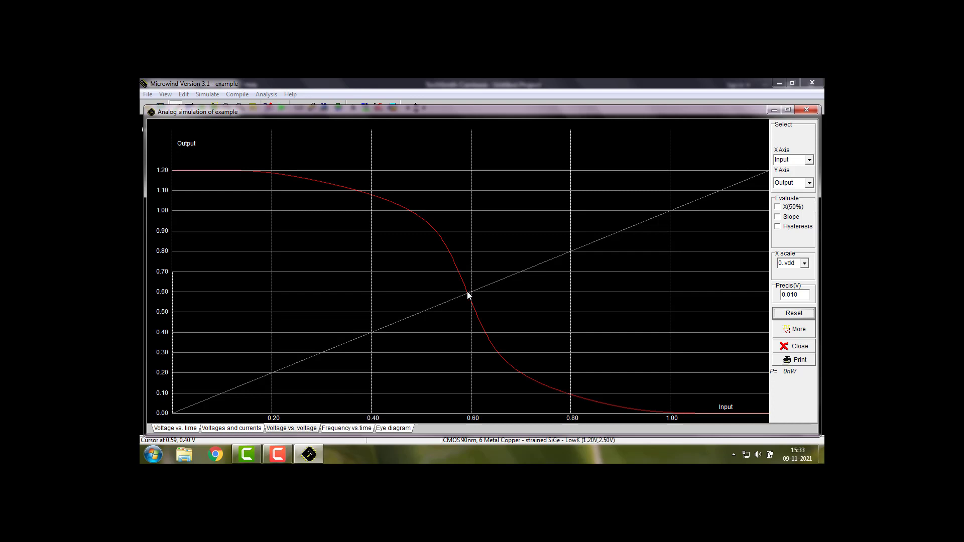
pyautogui.click(806, 110)
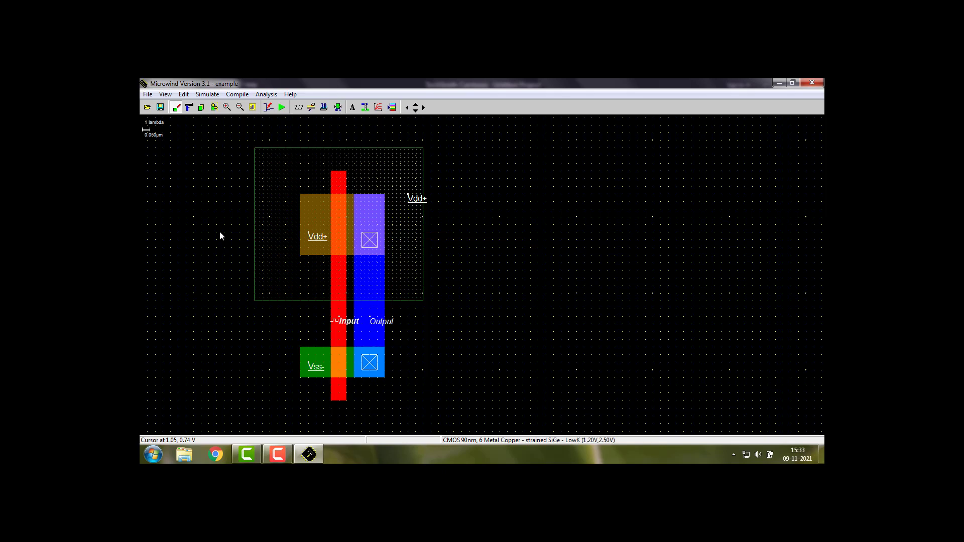
# Switch the layout display to a white background
pyautogui.click(147, 95)
pyautogui.moveTo(175, 203)
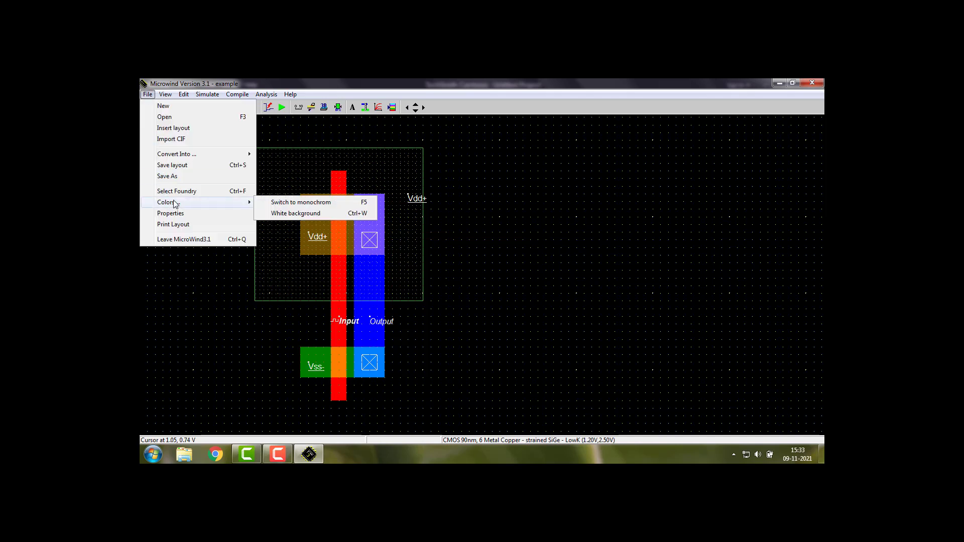
pyautogui.click(292, 215)
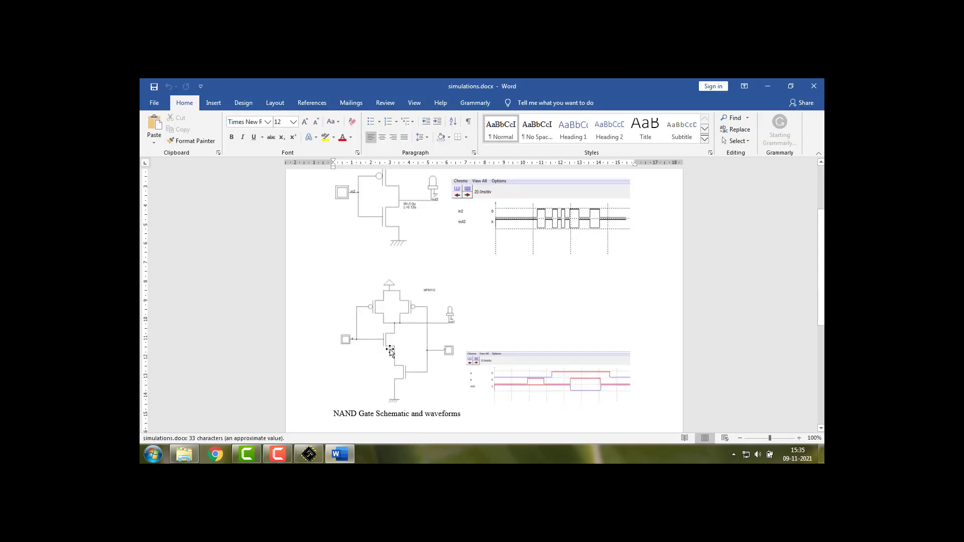
# In the Word document simulations.docx, add a new line after the inverter's timing diagram and paste the layout screenshot there
pyautogui.scroll(1, 562, 308)
pyautogui.click(562, 308)
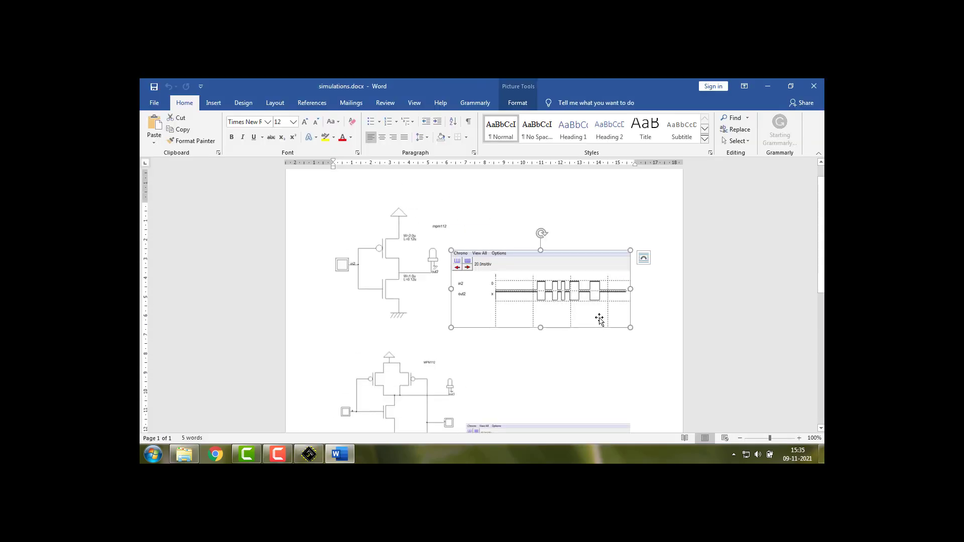
pyautogui.click(638, 312)
pyautogui.press('Return')
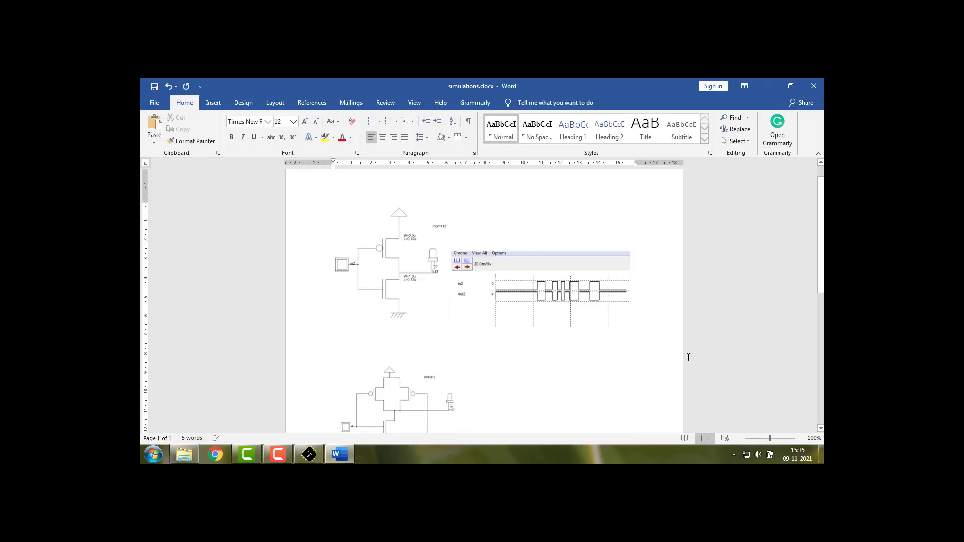
pyautogui.hotkey('ctrl', 'v')
# Crop the pasted screenshot down to just the inverter layout, and switch back to Microwind
pyautogui.click(409, 307)
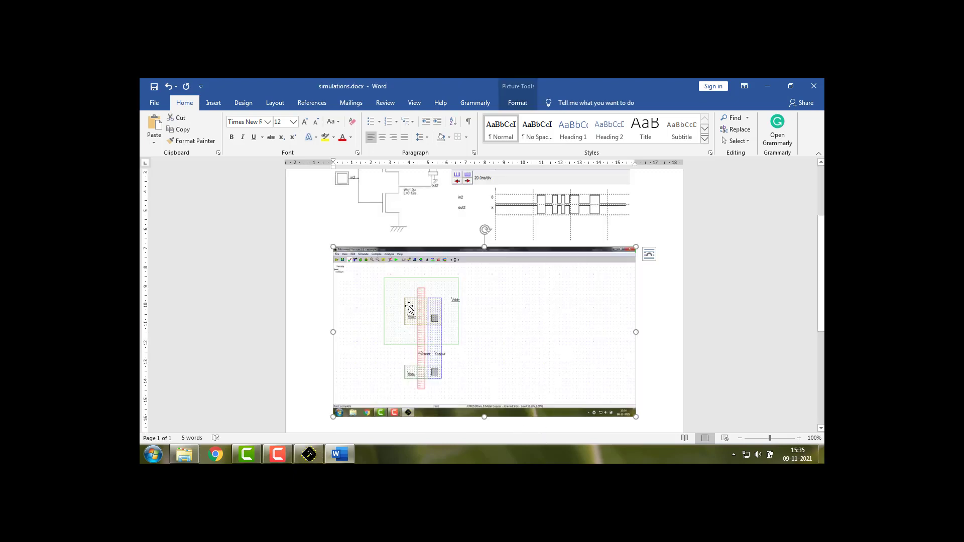
pyautogui.click(518, 102)
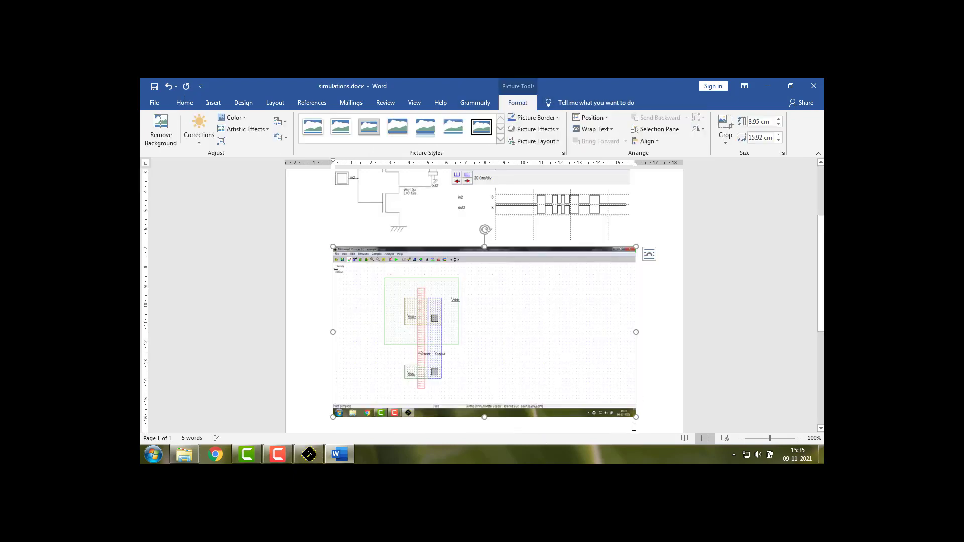
pyautogui.click(725, 125)
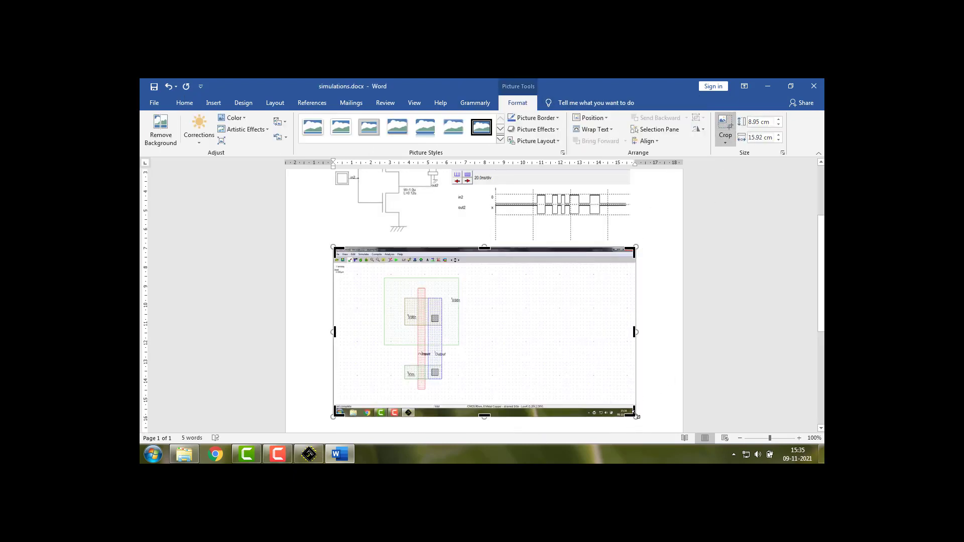
pyautogui.moveTo(630, 413); pyautogui.dragTo(468, 397)
pyautogui.moveTo(335, 249); pyautogui.dragTo(380, 273)
pyautogui.click(457, 301)
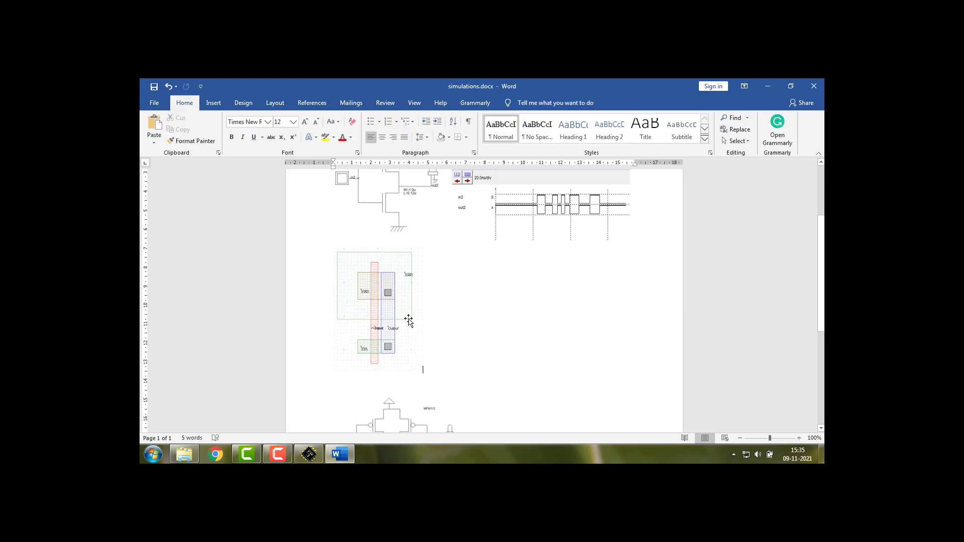
pyautogui.scroll(3, 425, 310)
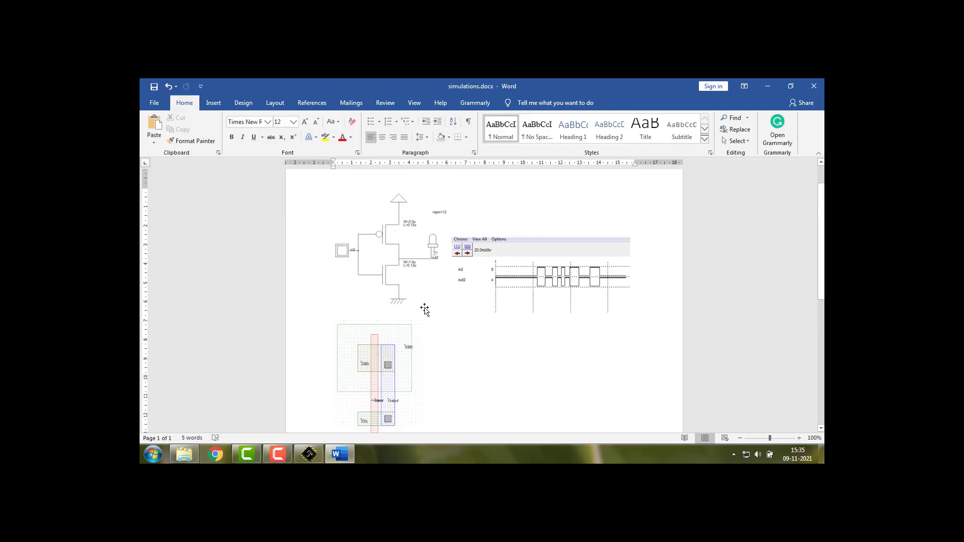
pyautogui.click(299, 455)
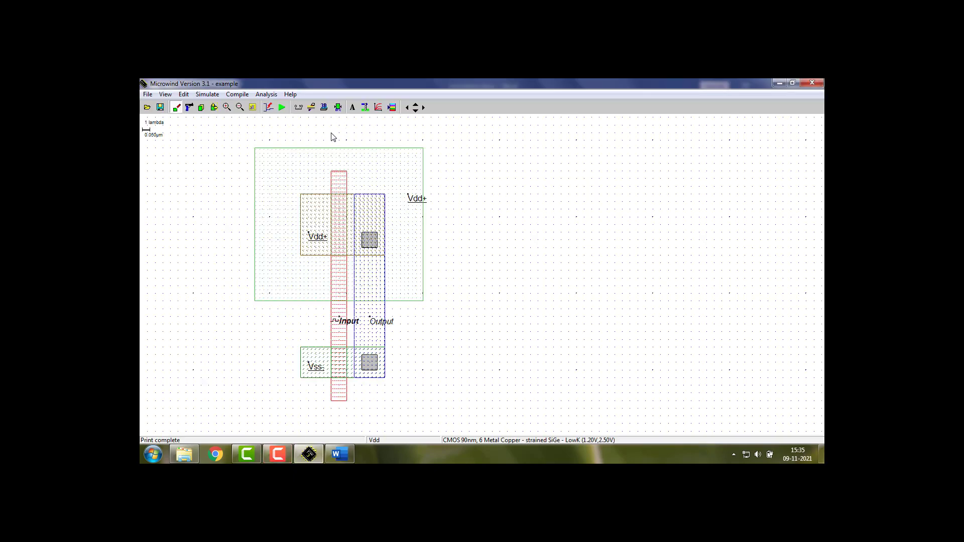
pyautogui.click(353, 107)
pyautogui.click(371, 132)
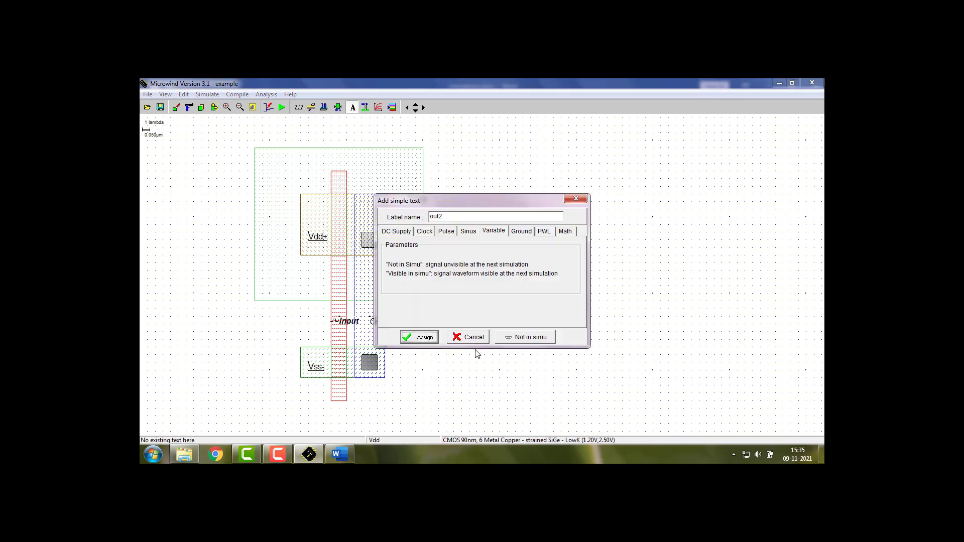
pyautogui.click(468, 337)
# Add the text label mpm112 just outside the upper-left corner of the N well
pyautogui.click(353, 107)
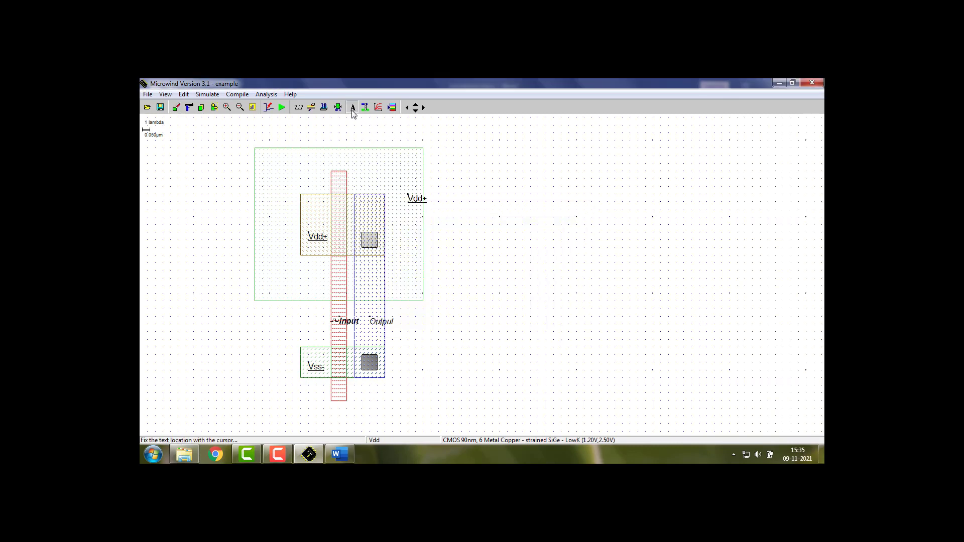
pyautogui.click(219, 166)
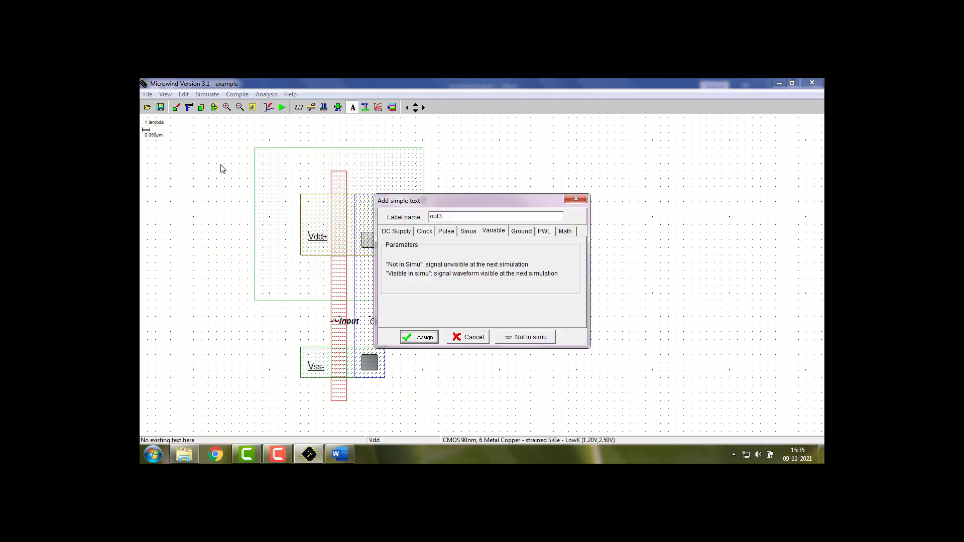
pyautogui.moveTo(449, 217); pyautogui.dragTo(428, 217)
pyautogui.write('mpm112')
pyautogui.click(429, 338)
pyautogui.moveTo(238, 167); pyautogui.dragTo(220, 172)
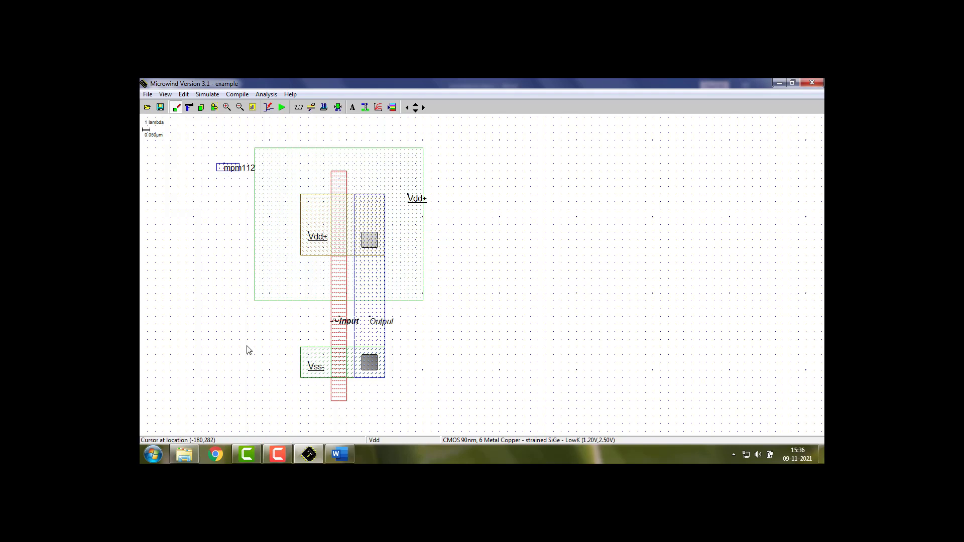
# Run the analog simulation on the white background, show its voltage versus time waveforms, and close it
pyautogui.moveTo(338, 460)
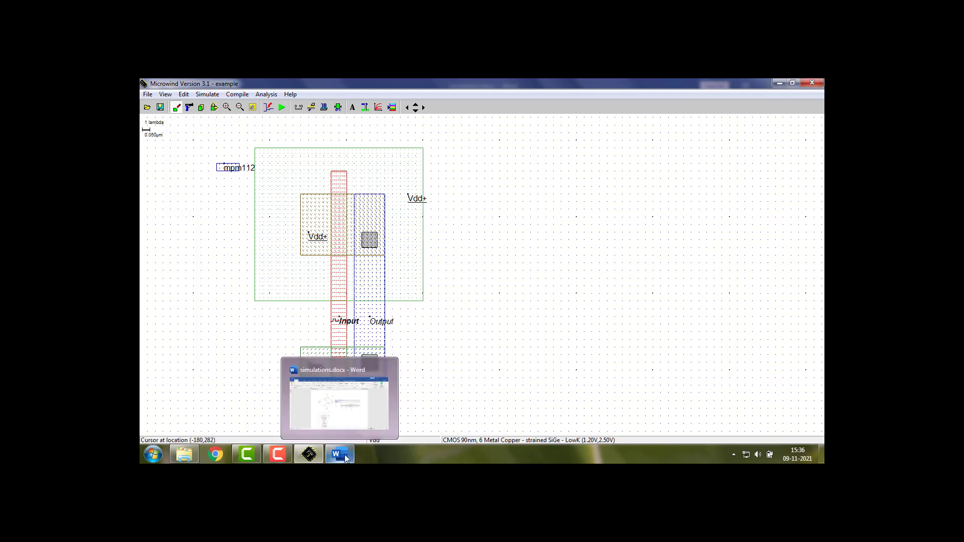
pyautogui.click(282, 108)
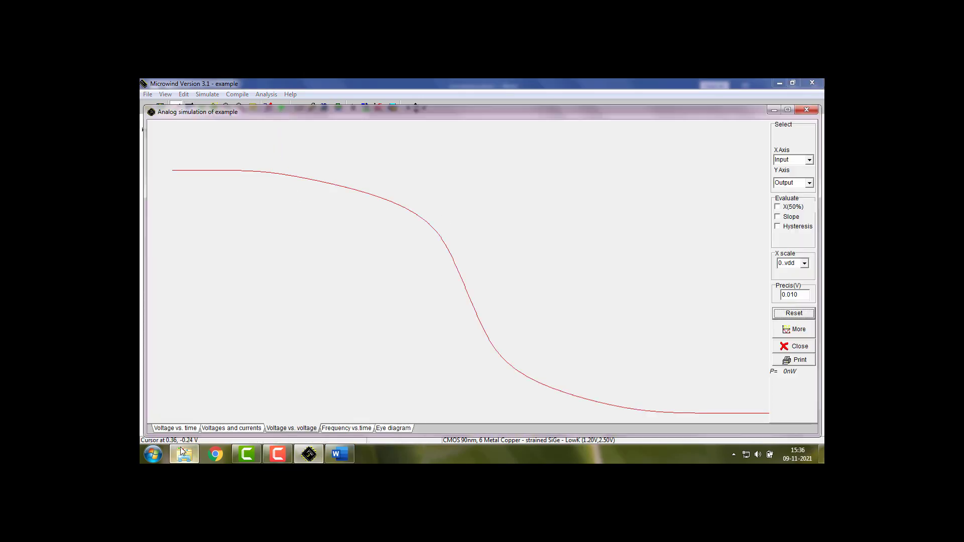
pyautogui.click(175, 429)
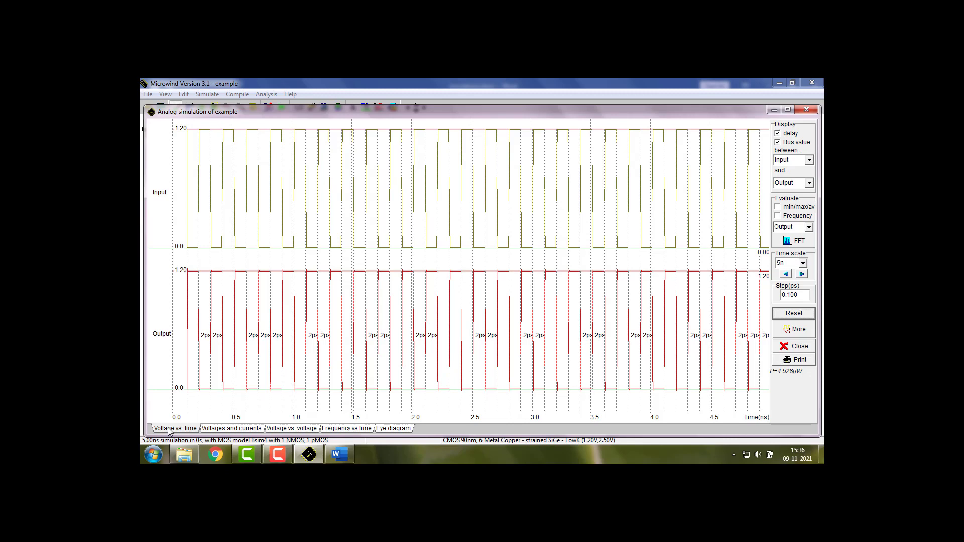
pyautogui.click(807, 110)
# Run the analog simulation of the saved inverter layout inv.MSK and set the waveform time scale to 2n
pyautogui.click(148, 95)
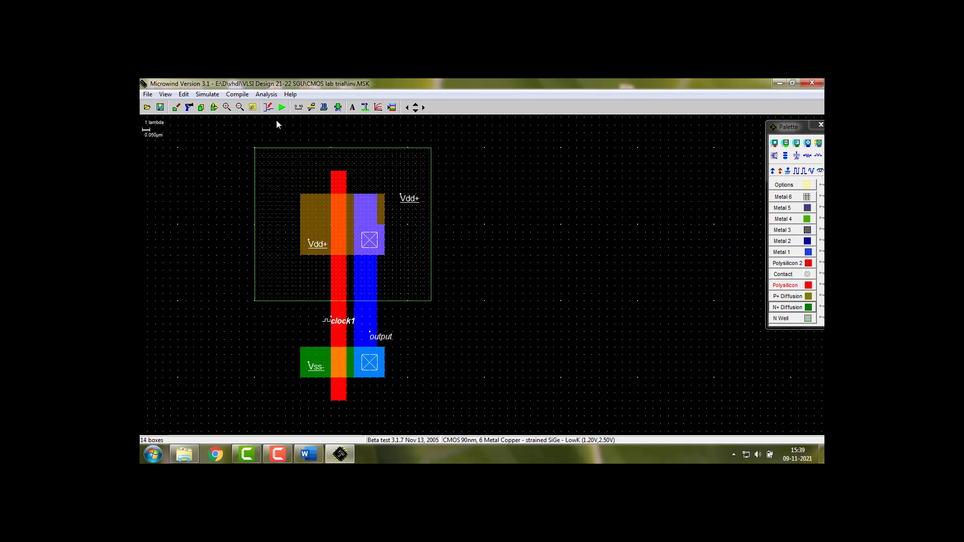
pyautogui.click(282, 107)
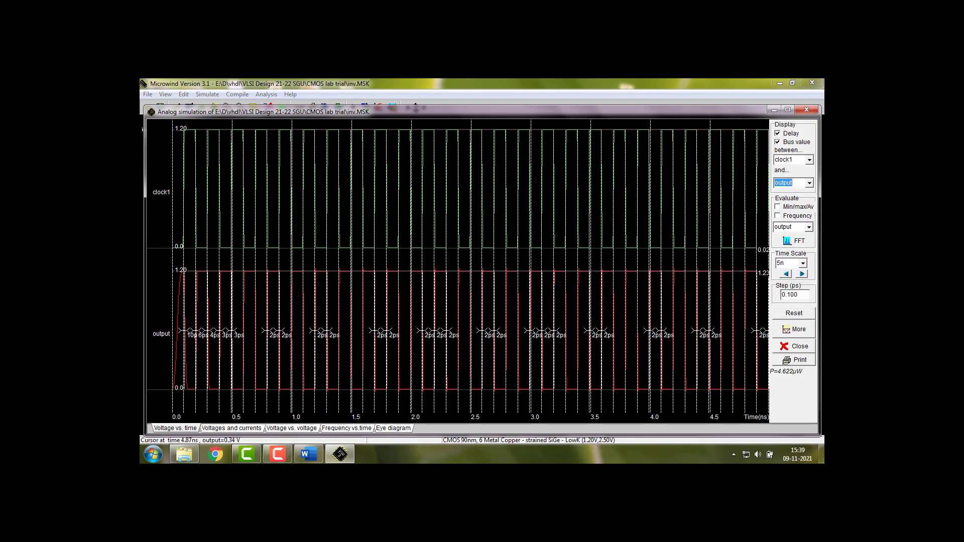
pyautogui.click(803, 263)
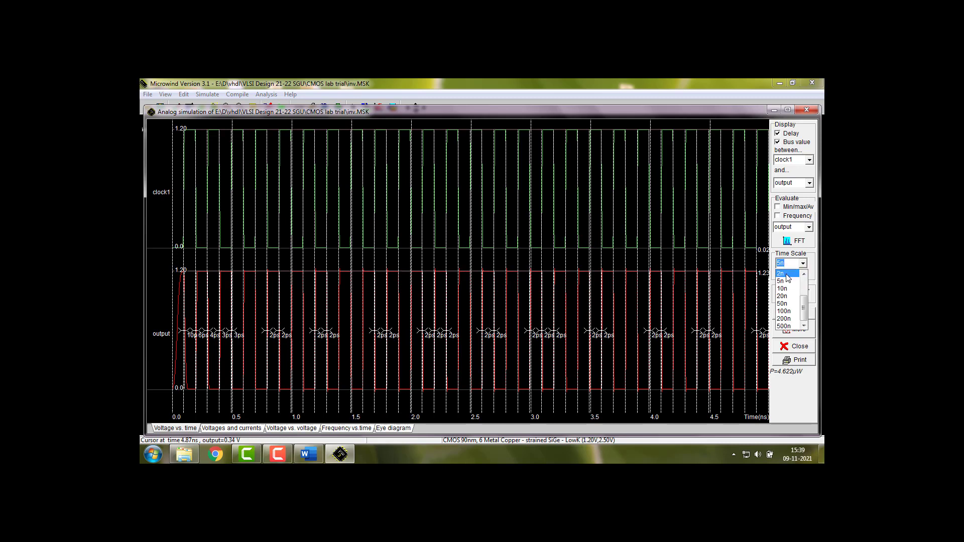
pyautogui.click(779, 282)
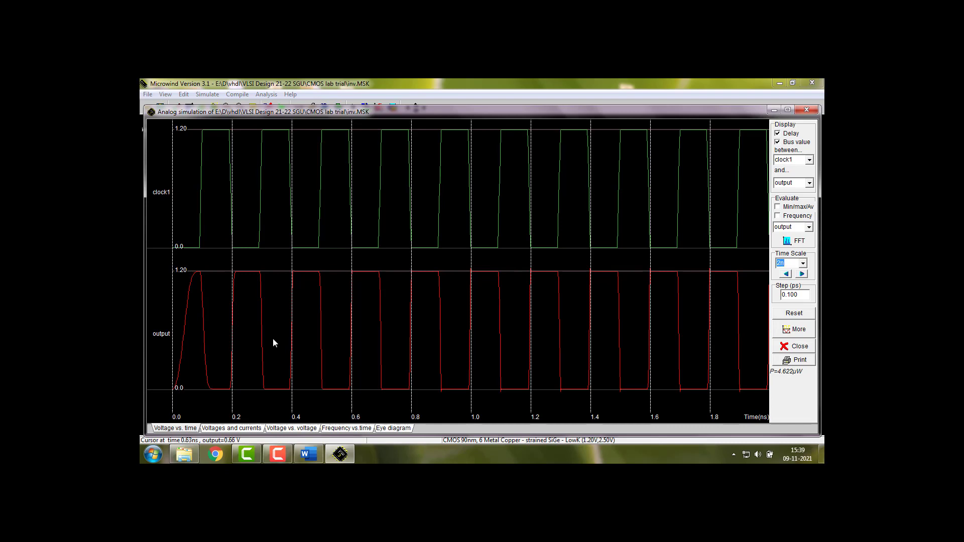
# Switch to the Word document and paste the waveform screenshot after the cropped layout picture
pyautogui.click(308, 455)
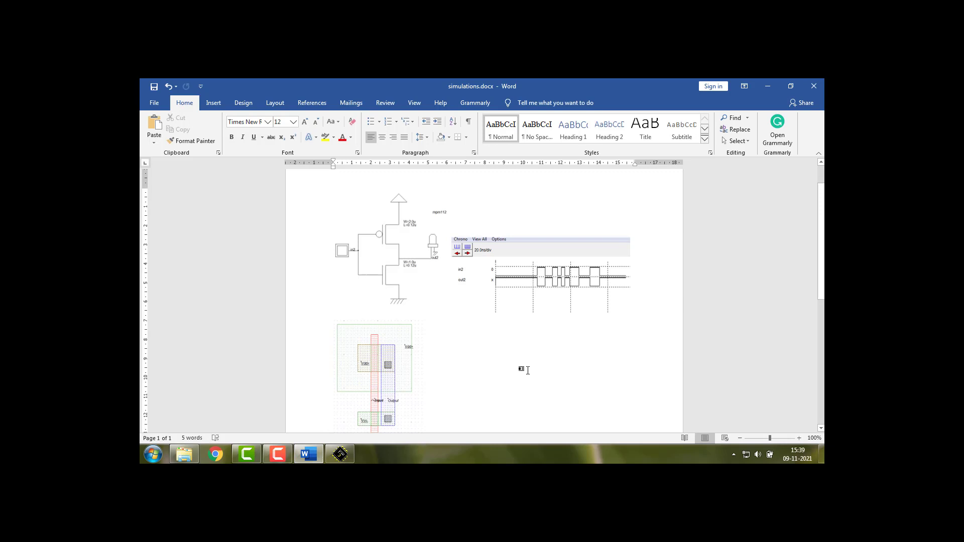
pyautogui.hotkey('ctrl', 'v')
pyautogui.click(475, 351)
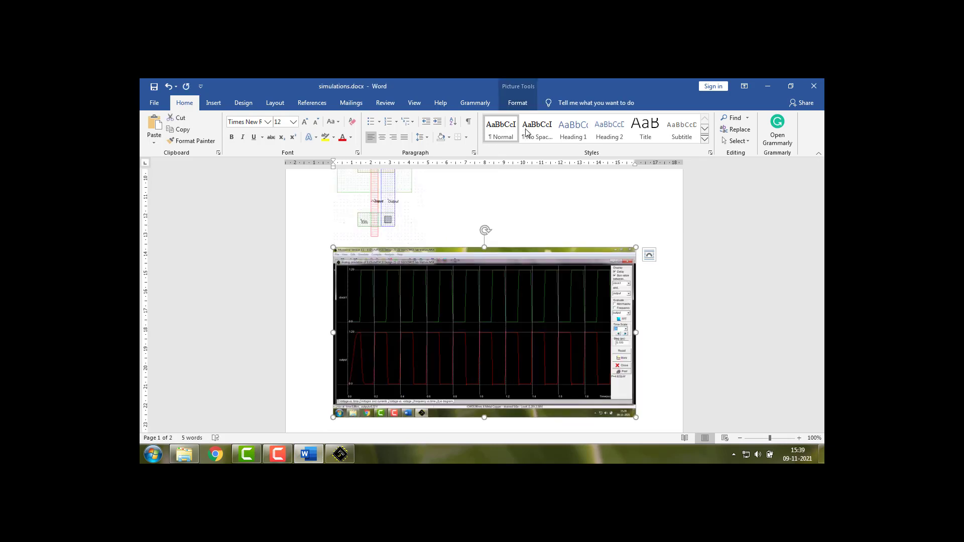
# Crop the lower and left edges of the waveform screenshot, leaving it 7.7 cm high and 15.11 cm wide
pyautogui.click(517, 103)
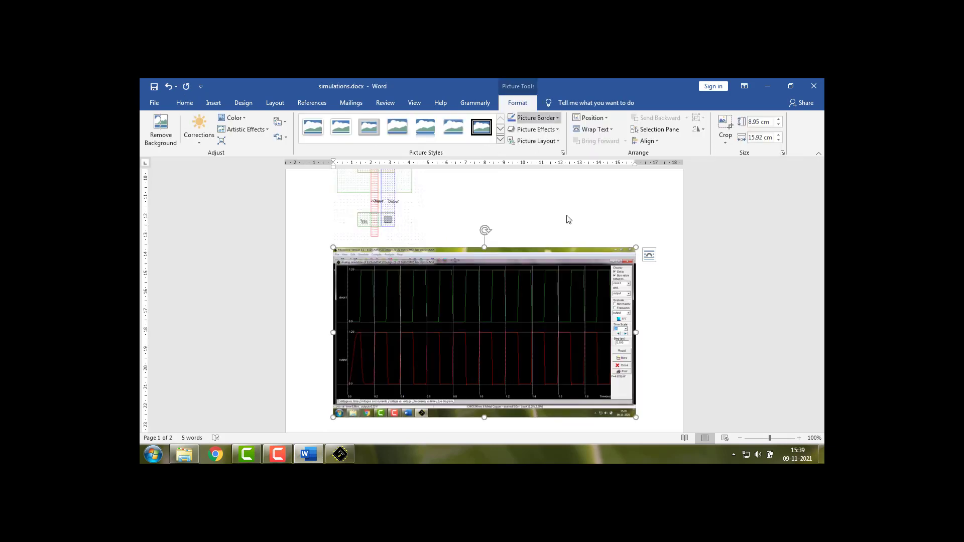
pyautogui.click(725, 129)
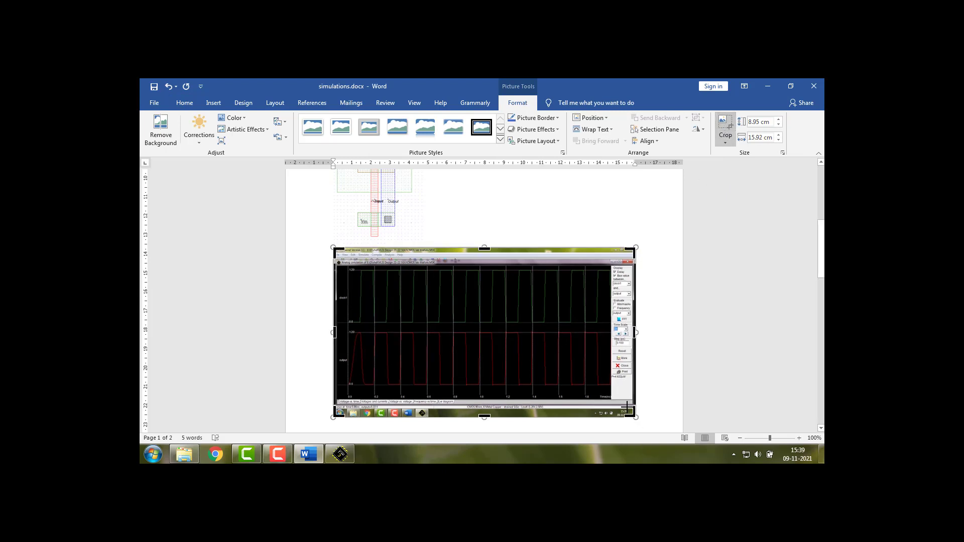
pyautogui.moveTo(627, 406); pyautogui.dragTo(633, 393)
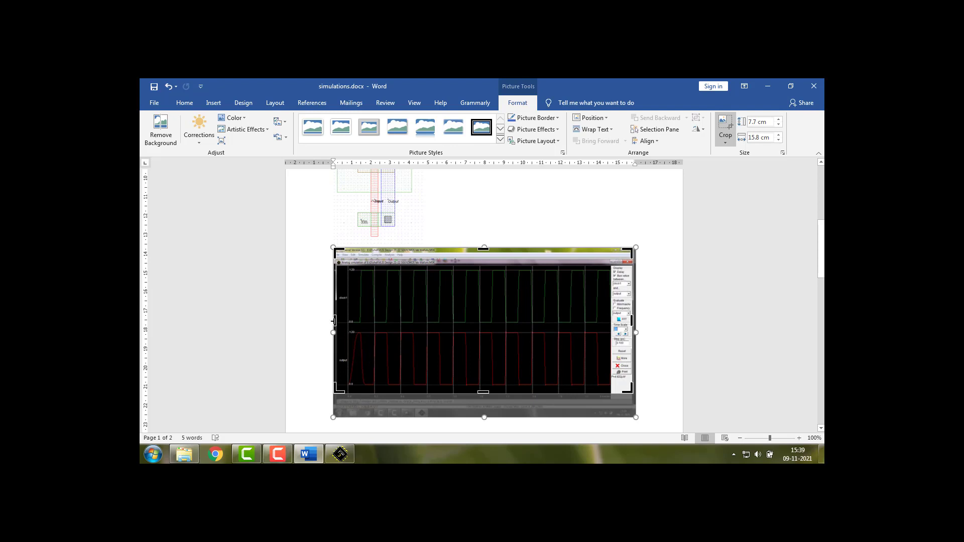
pyautogui.moveTo(334, 320); pyautogui.dragTo(347, 320)
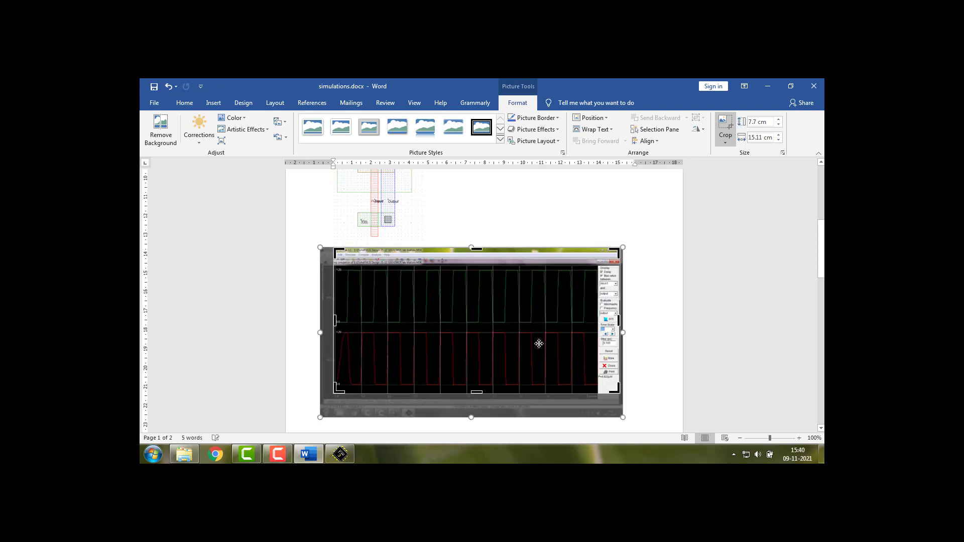
pyautogui.click(637, 332)
pyautogui.click(450, 340)
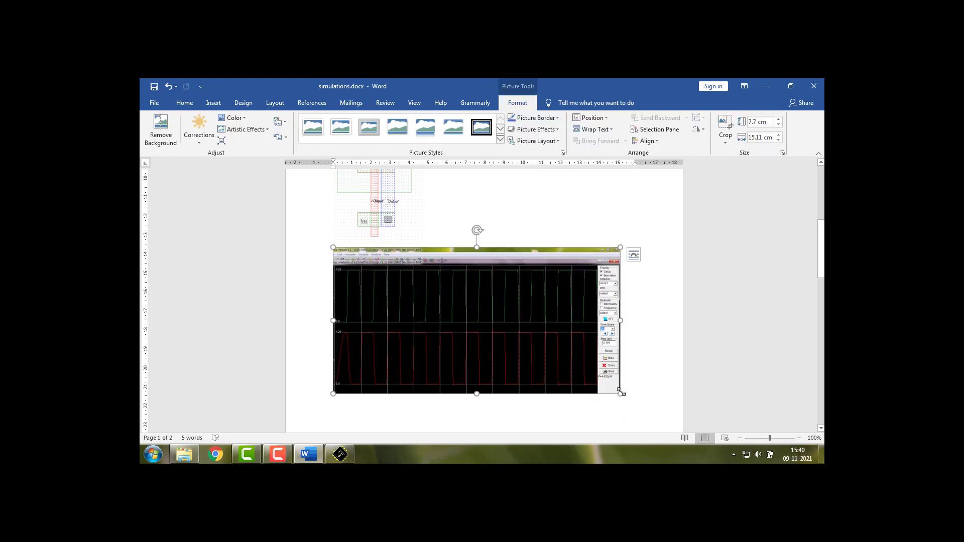
# Shrink the cropped waveform picture proportionally so that it fits beside the layout picture
pyautogui.moveTo(621, 393); pyautogui.dragTo(521, 349)
pyautogui.click(635, 301)
pyautogui.scroll(3, 596, 309)
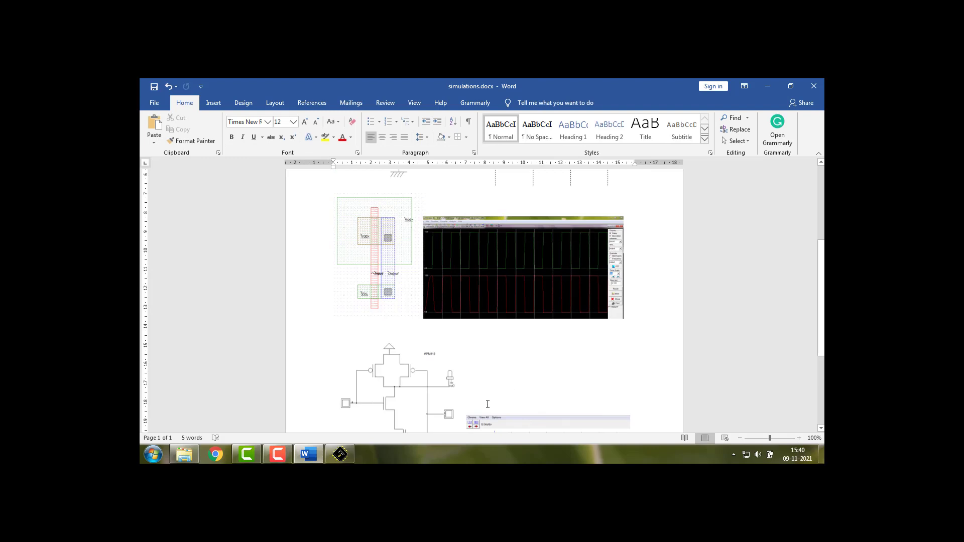
pyautogui.scroll(3, 500, 341)
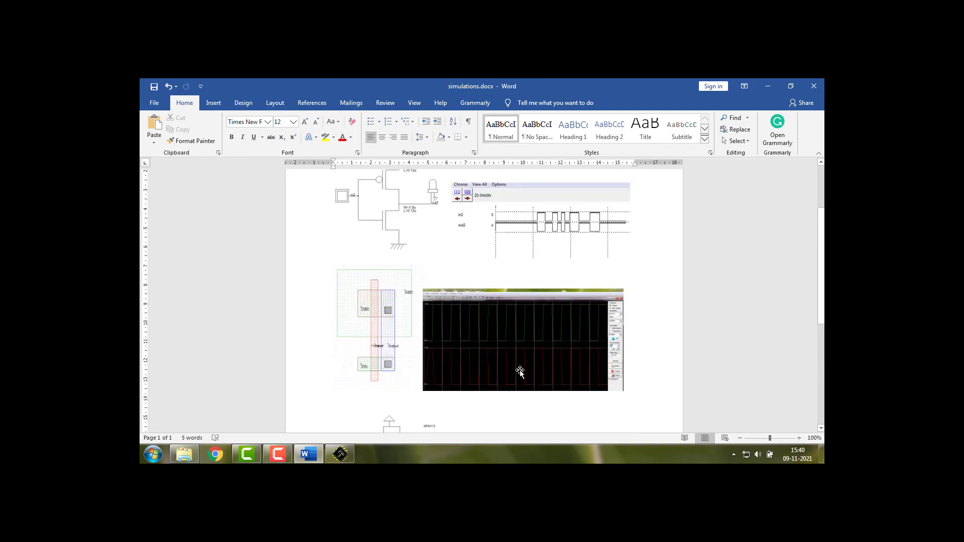
# Copy the dark waveform picture from the Word document and paste it into a new Paint canvas
pyautogui.click(520, 339)
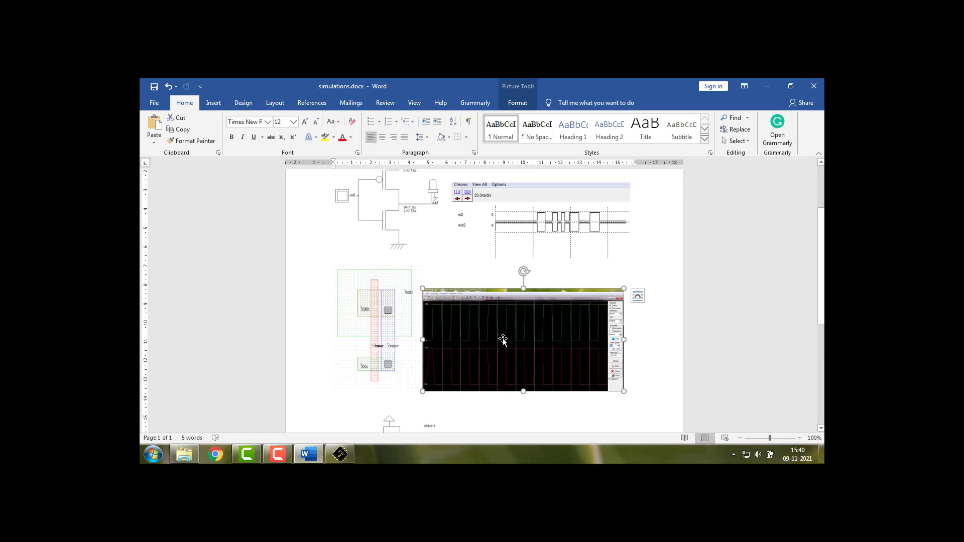
pyautogui.click(153, 454)
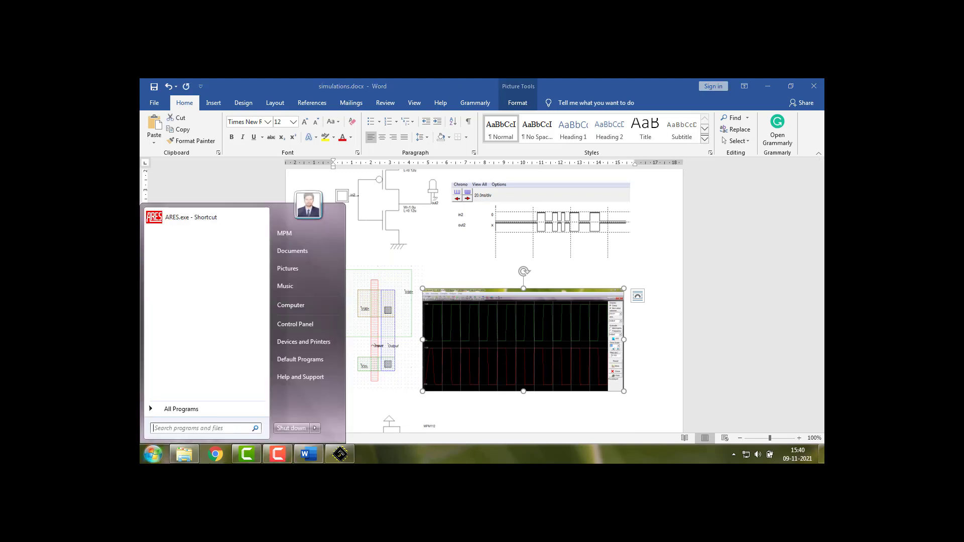
pyautogui.write('paint')
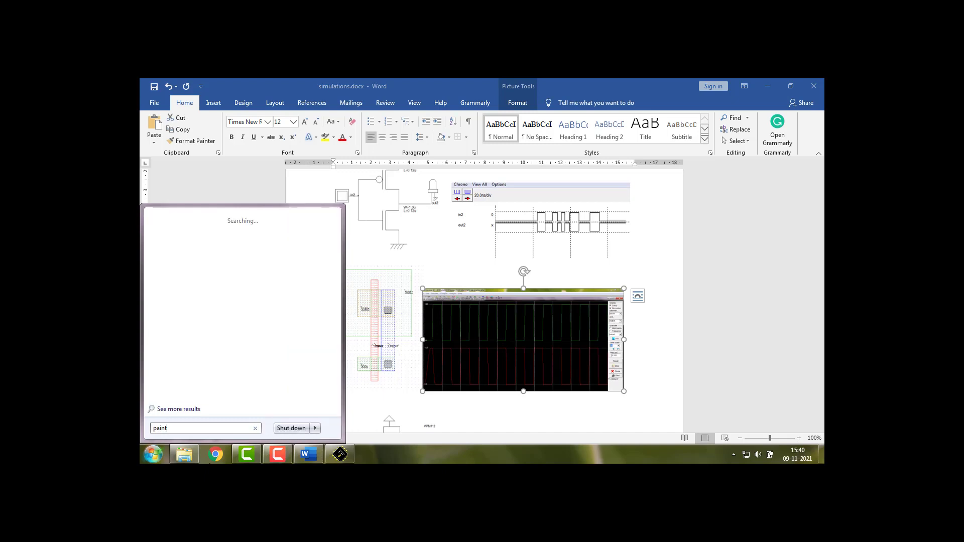
pyautogui.press('Return')
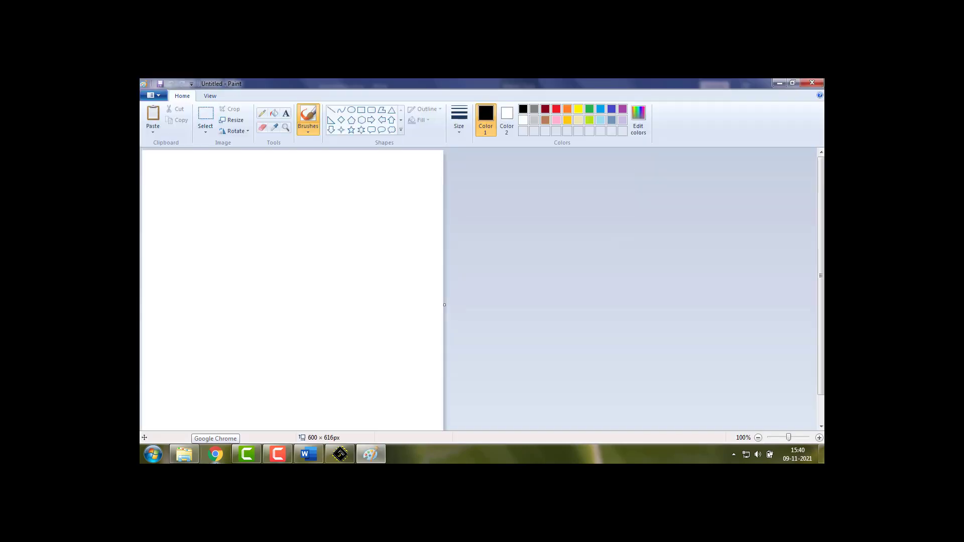
pyautogui.hotkey('ctrl', 'v')
# Invert the colors of the pasted waveform picture and copy the inverted version
pyautogui.rightClick(239, 206)
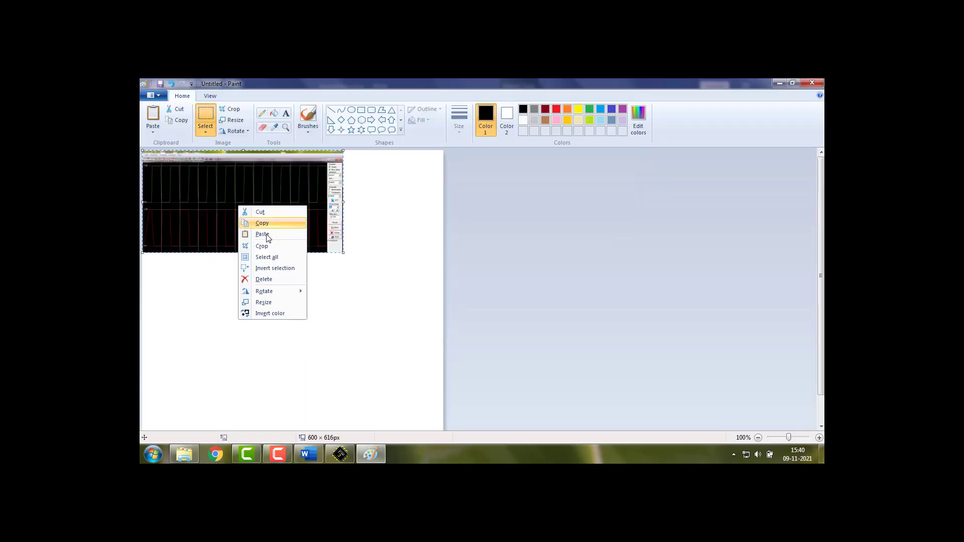
pyautogui.click(276, 313)
pyautogui.rightClick(255, 204)
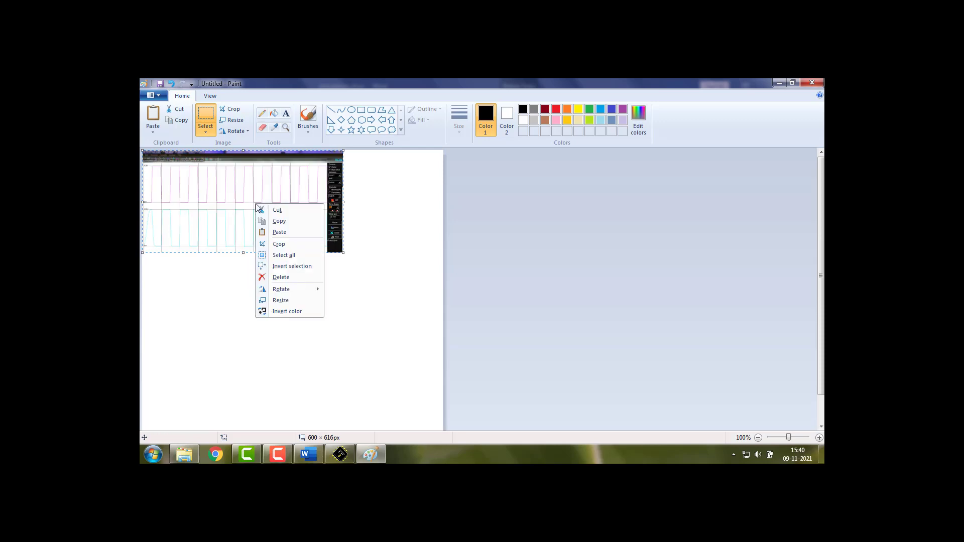
pyautogui.click(282, 225)
# Switch back to the Word document and replace the dark waveform picture with the copied color-inverted one
pyautogui.click(308, 455)
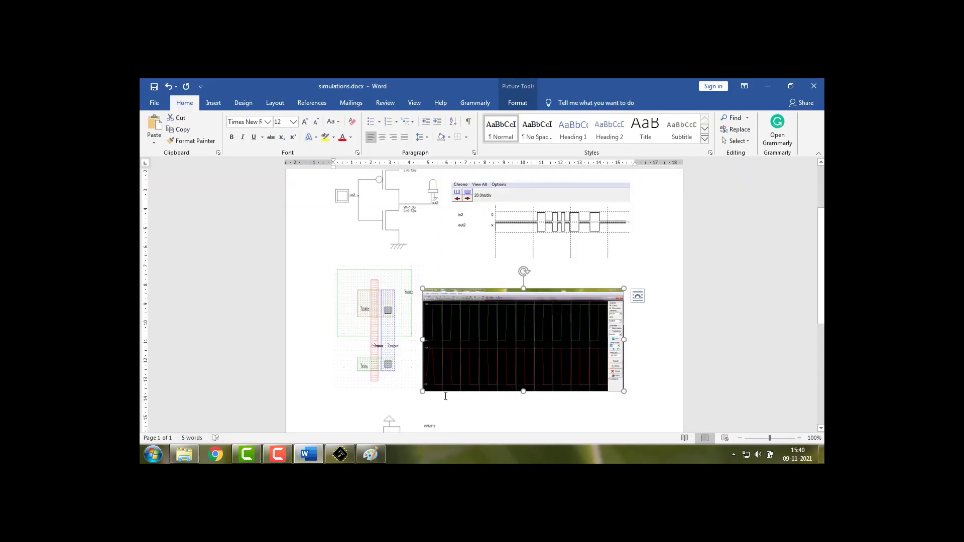
pyautogui.press('Delete')
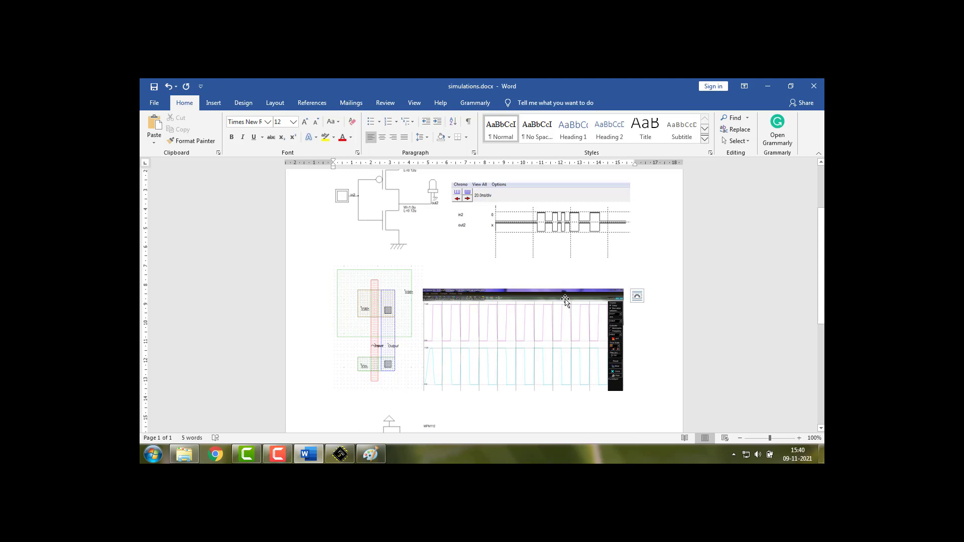
pyautogui.click(582, 333)
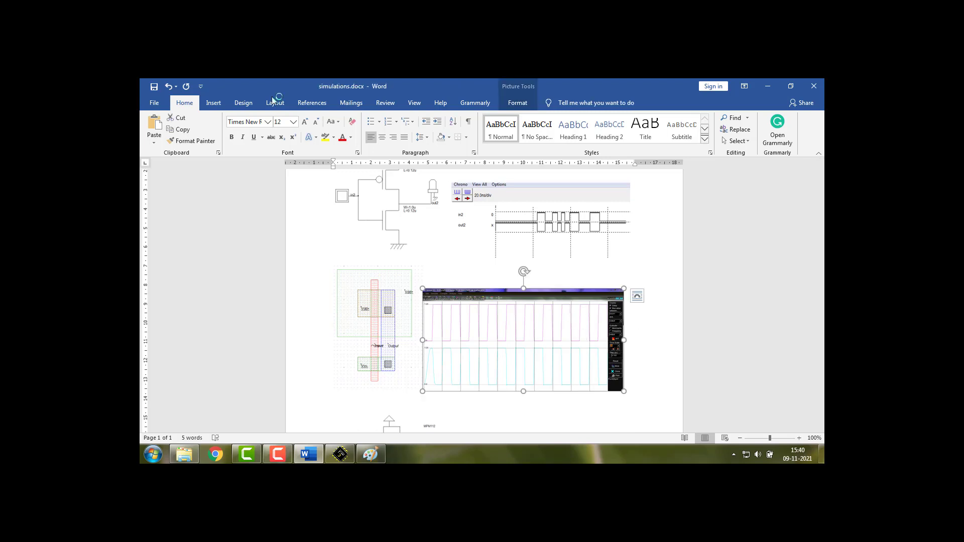
# Return to Paint and close it without saving the untitled image
pyautogui.click(370, 455)
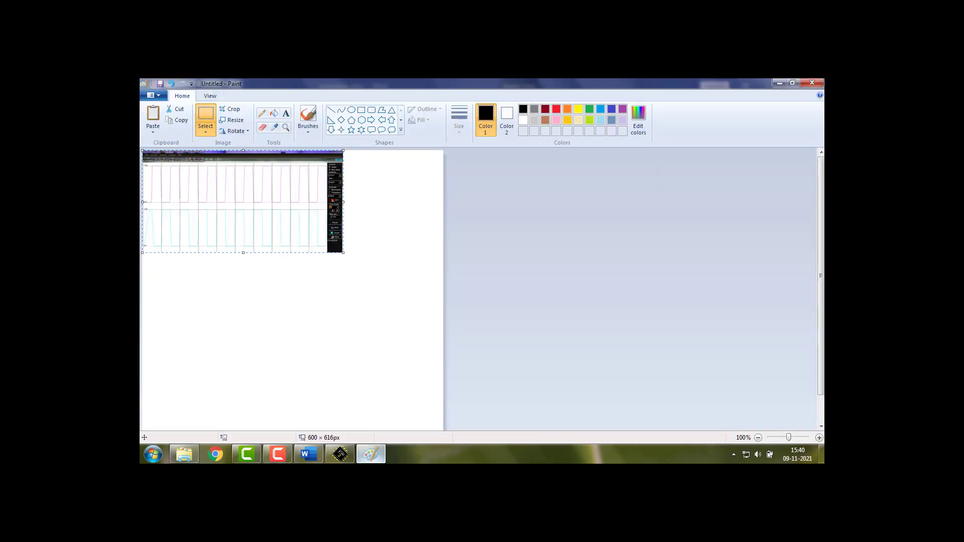
pyautogui.click(814, 83)
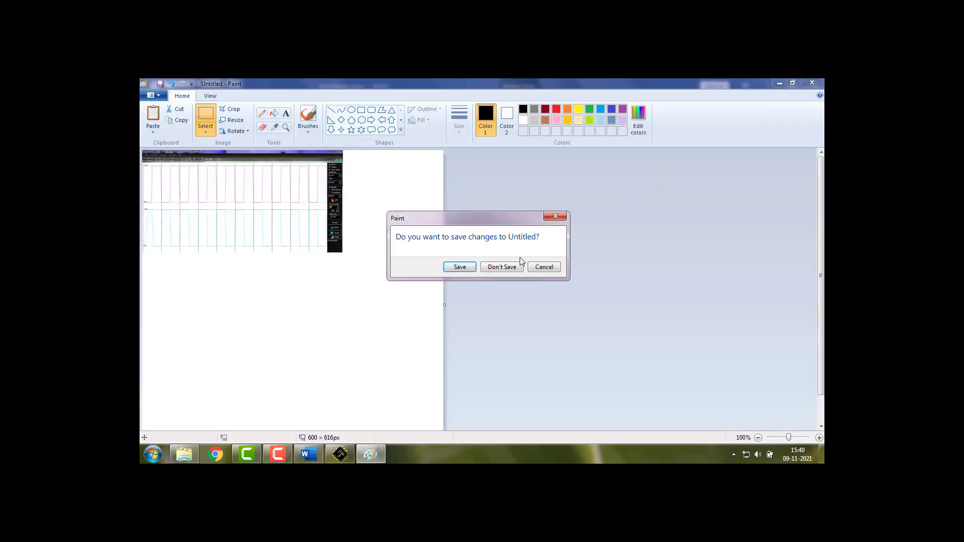
pyautogui.click(498, 267)
pyautogui.click(281, 454)
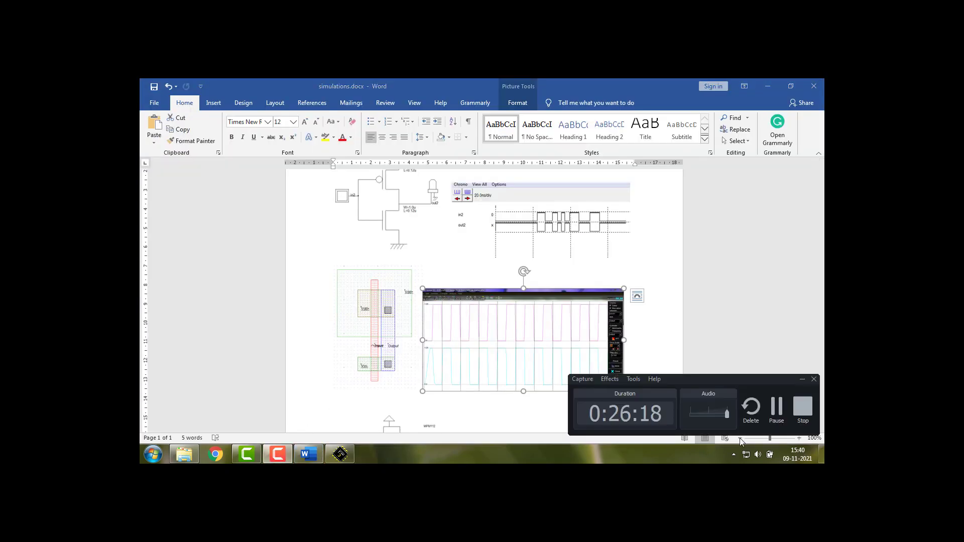